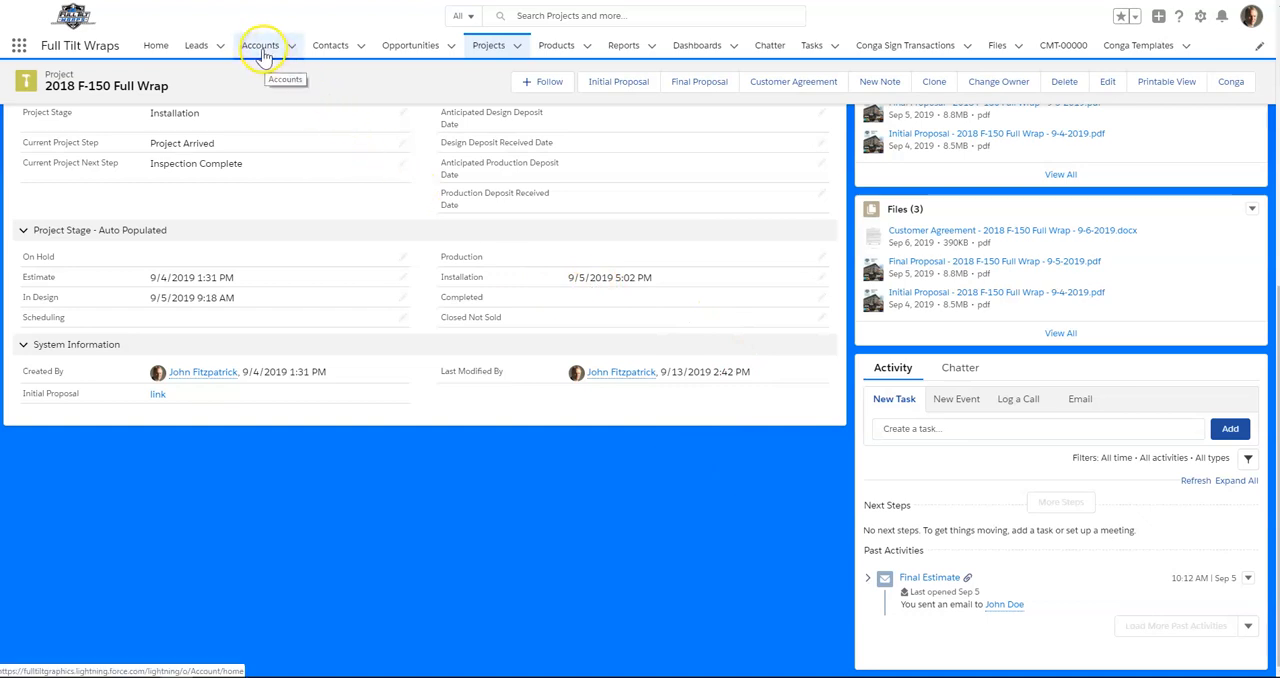
- Open the Doe Brothers Furniture account record from the accounts list
left_click(266, 50)
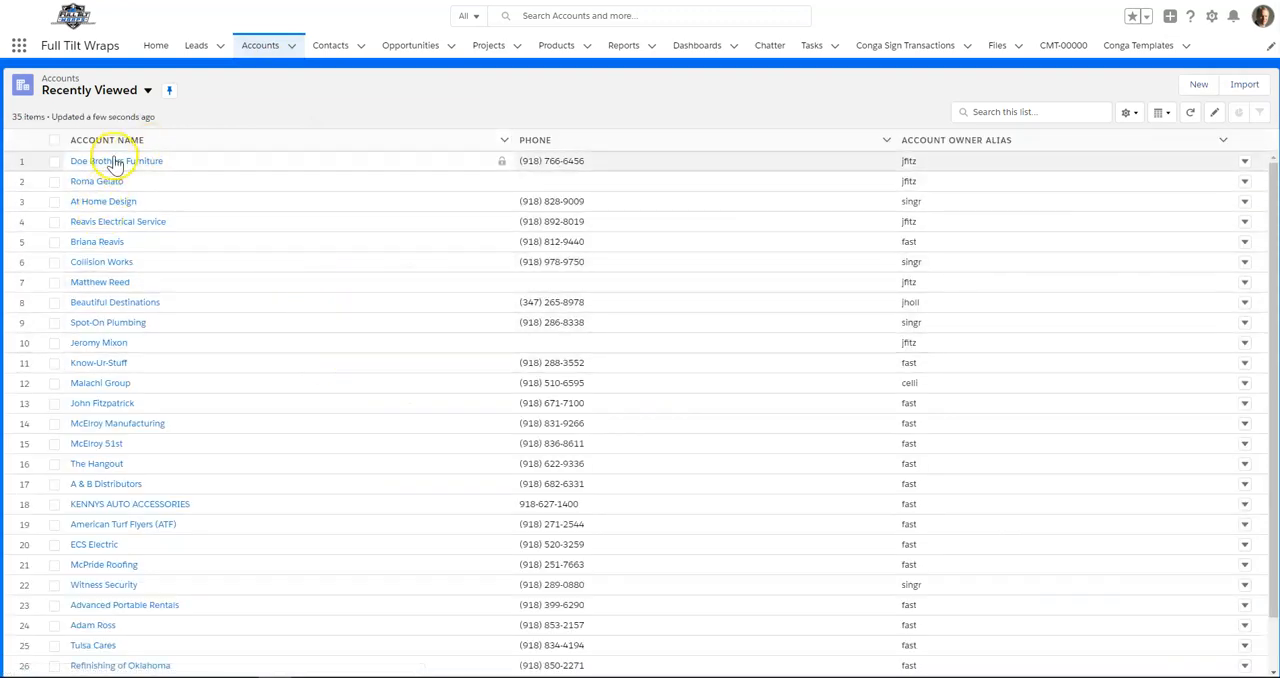
left_click(106, 162)
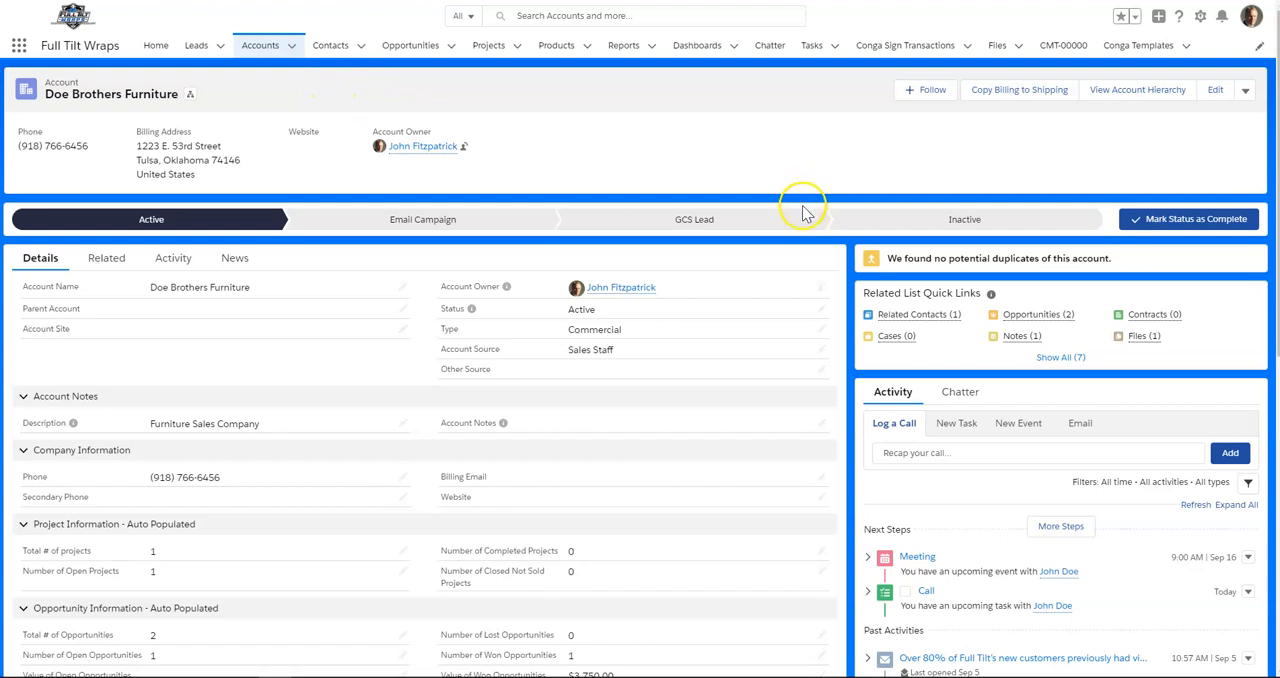
scroll(806, 206, "down", 2)
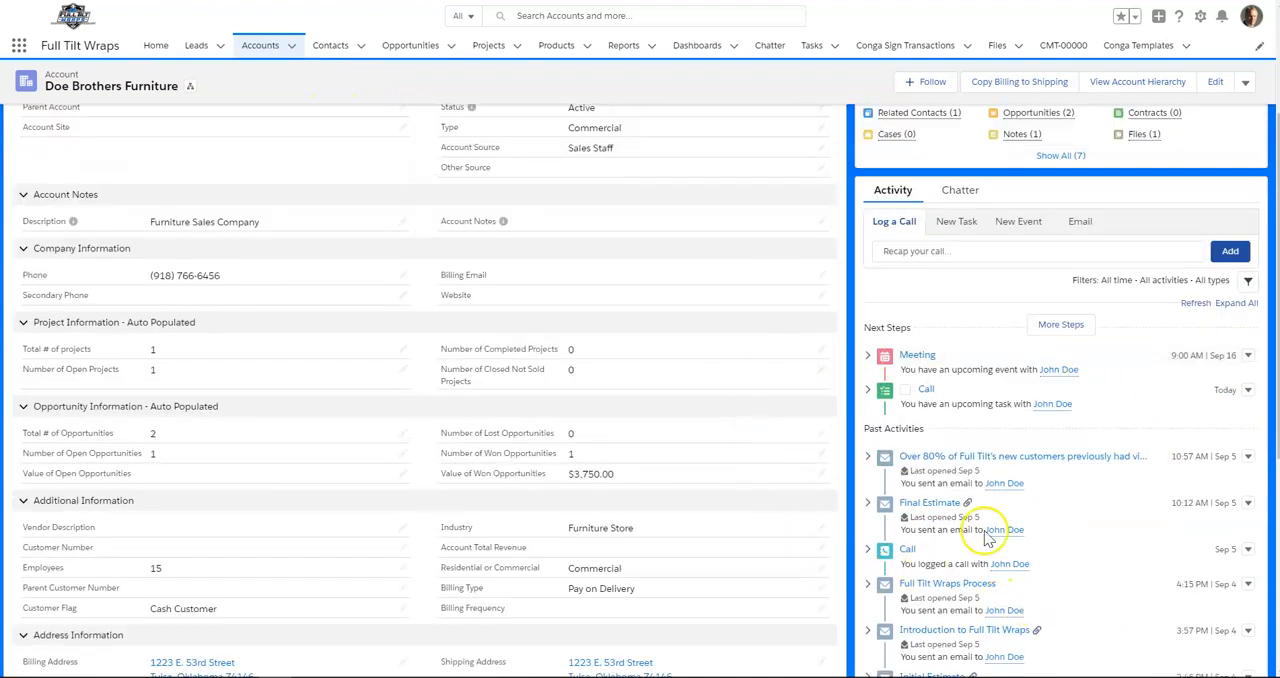
scroll(628, 420, "up", 2)
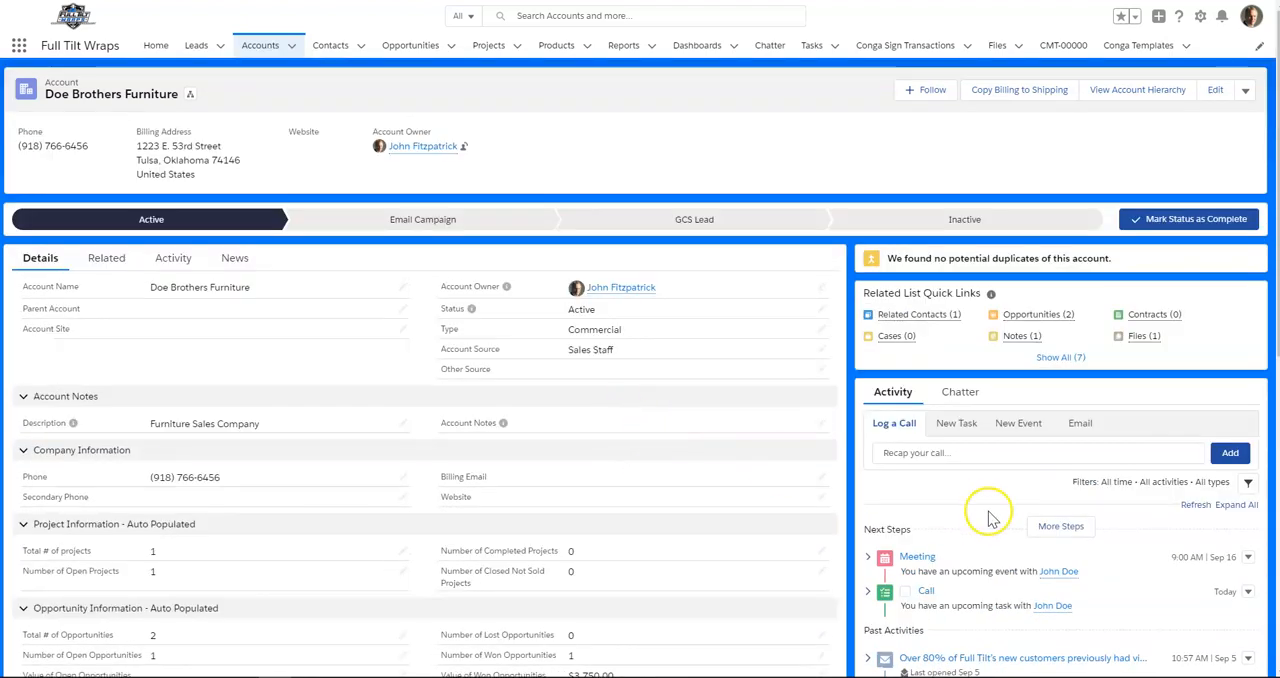
scroll(708, 482, "down", 2)
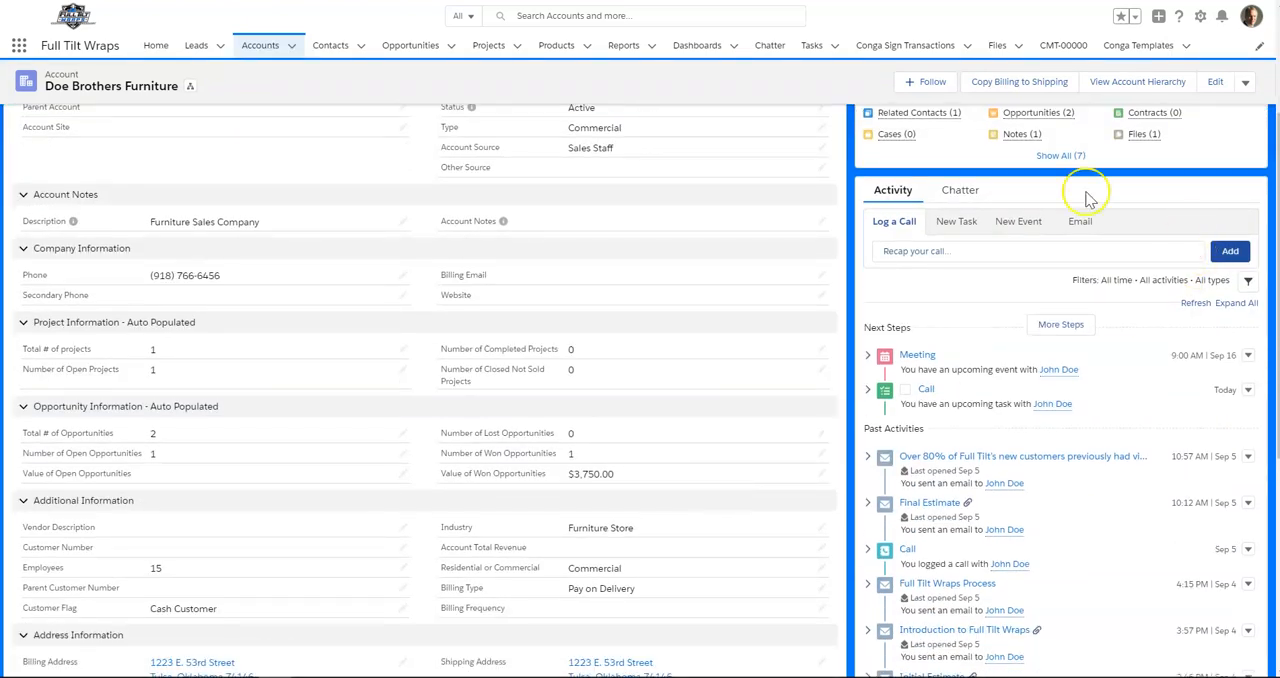
- Start composing a new email from the account's activity section, with the cursor in the message body
left_click(1076, 224)
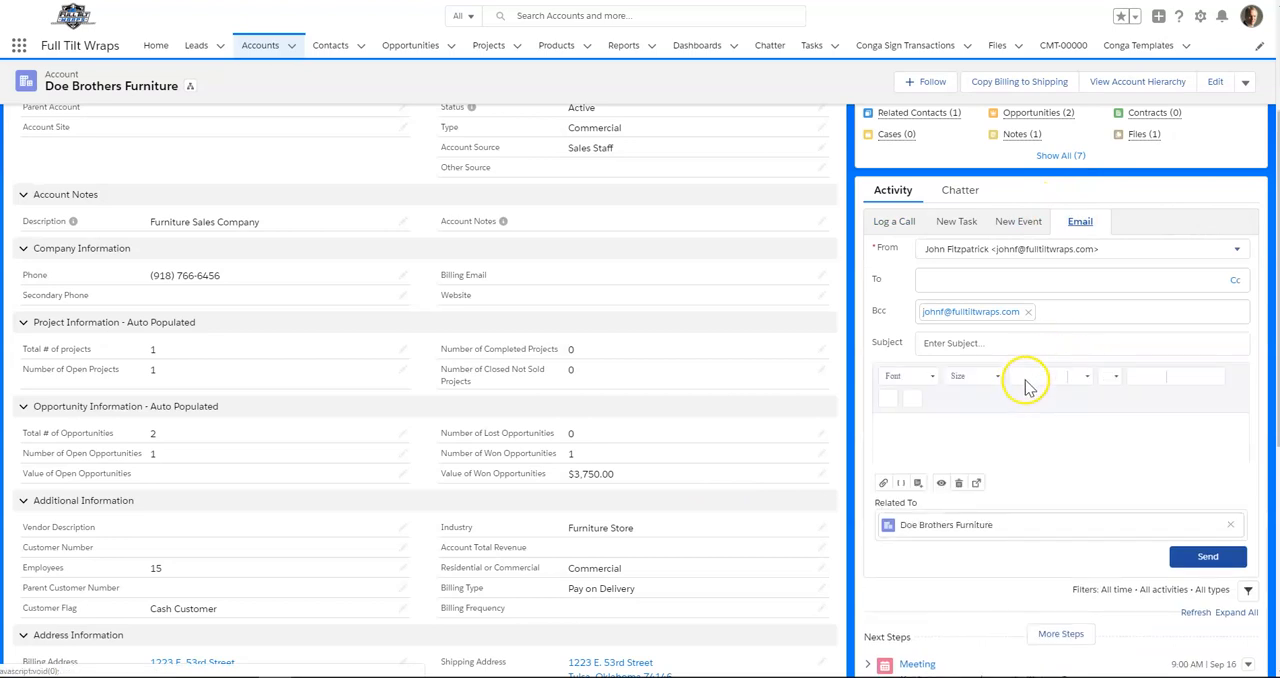
left_click(907, 428)
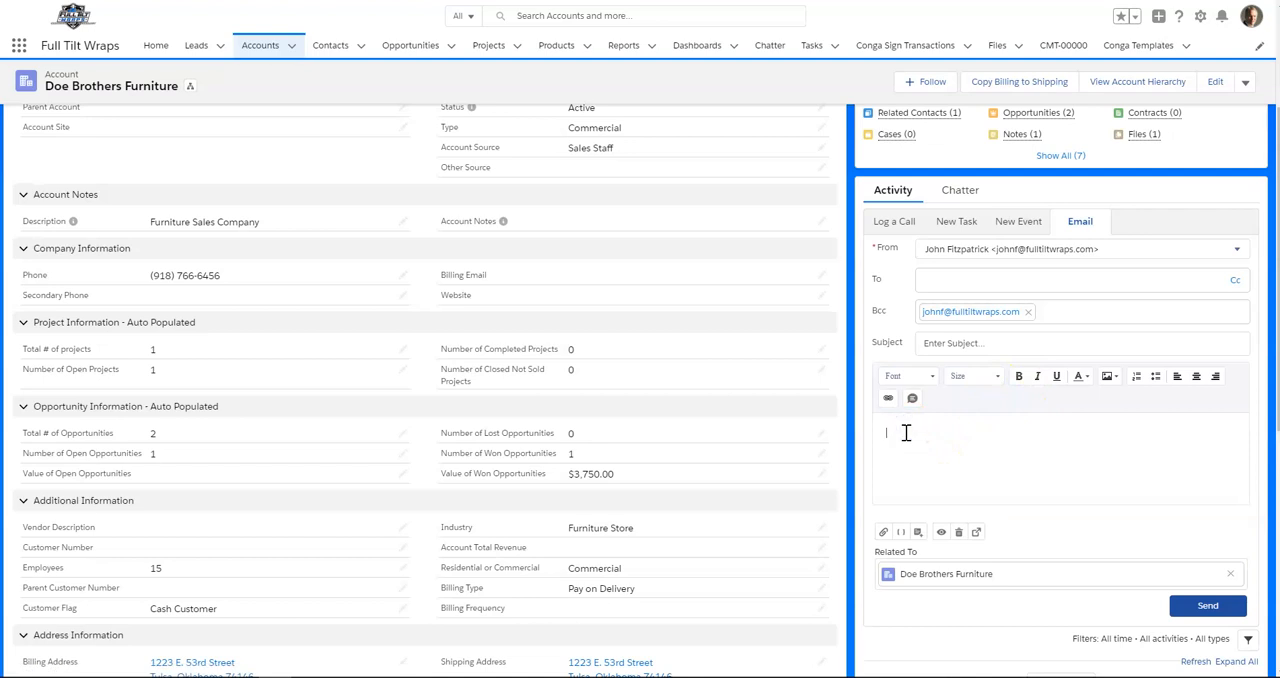
left_click(904, 484)
- Insert the recipient's First Name merge field as the greeting, followed by a comma and a line of filler text
left_click(901, 534)
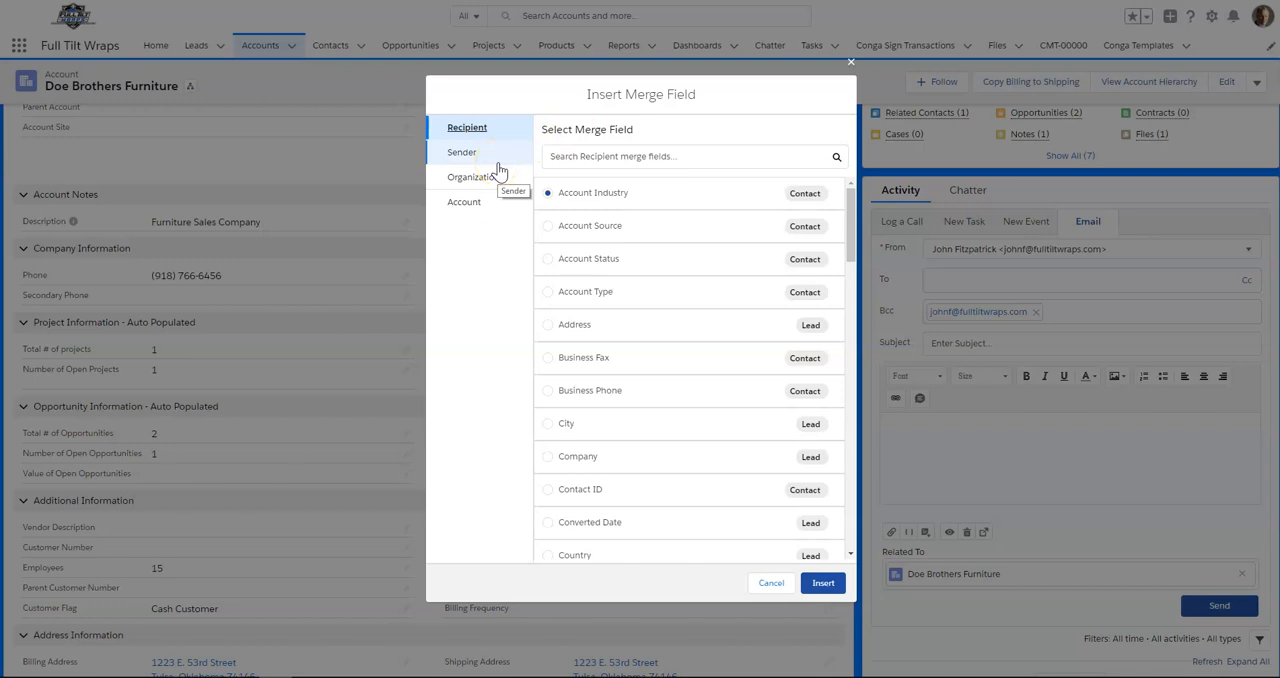
scroll(655, 435, "down", 4)
scroll(641, 468, "down", 1)
scroll(641, 468, "down", 5)
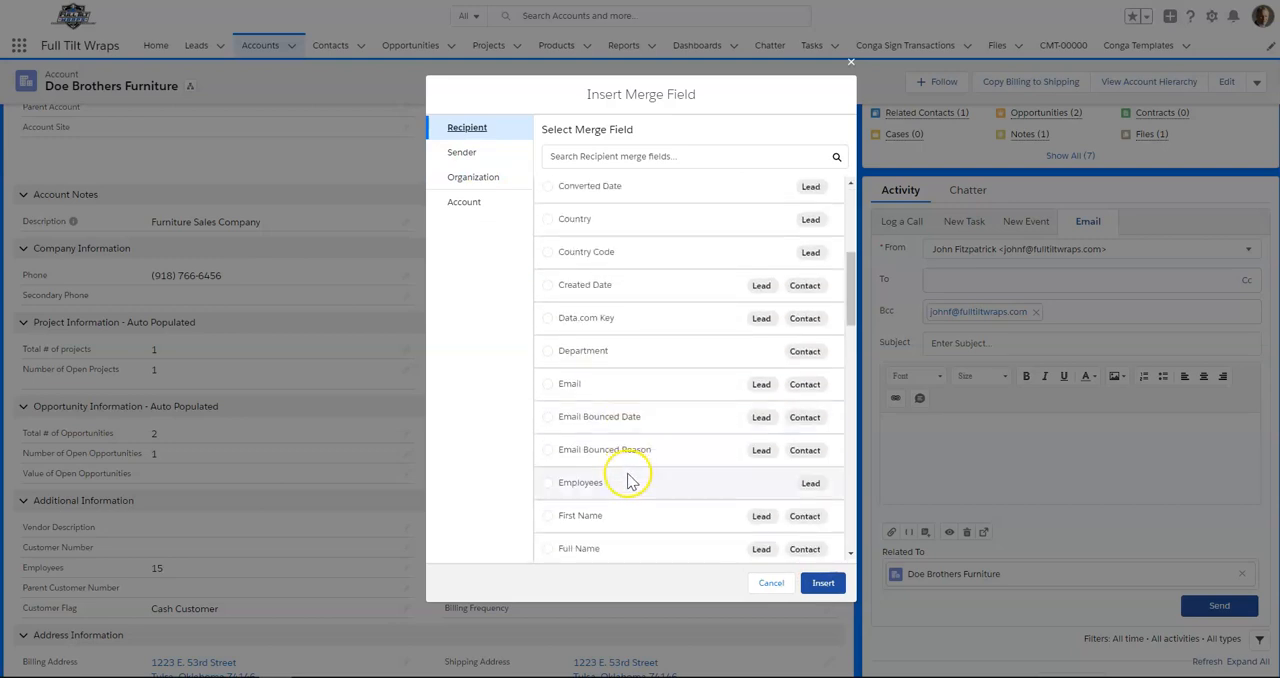
scroll(627, 482, "down", 2)
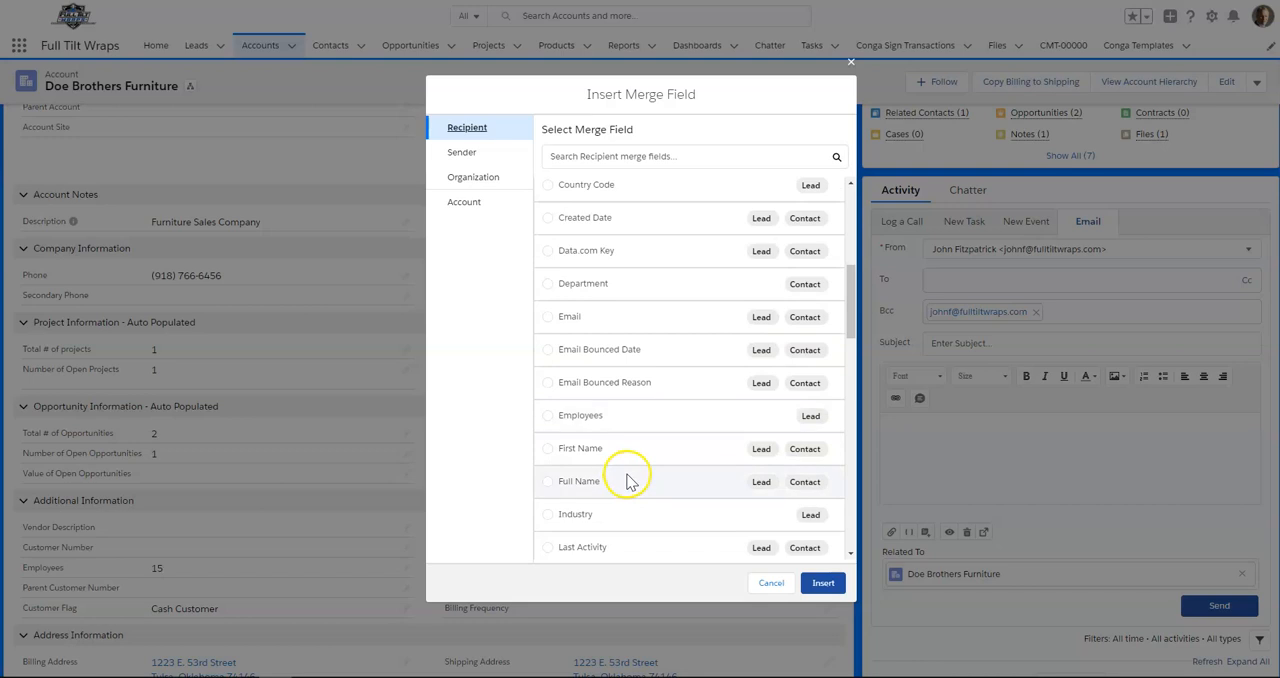
left_click(548, 449)
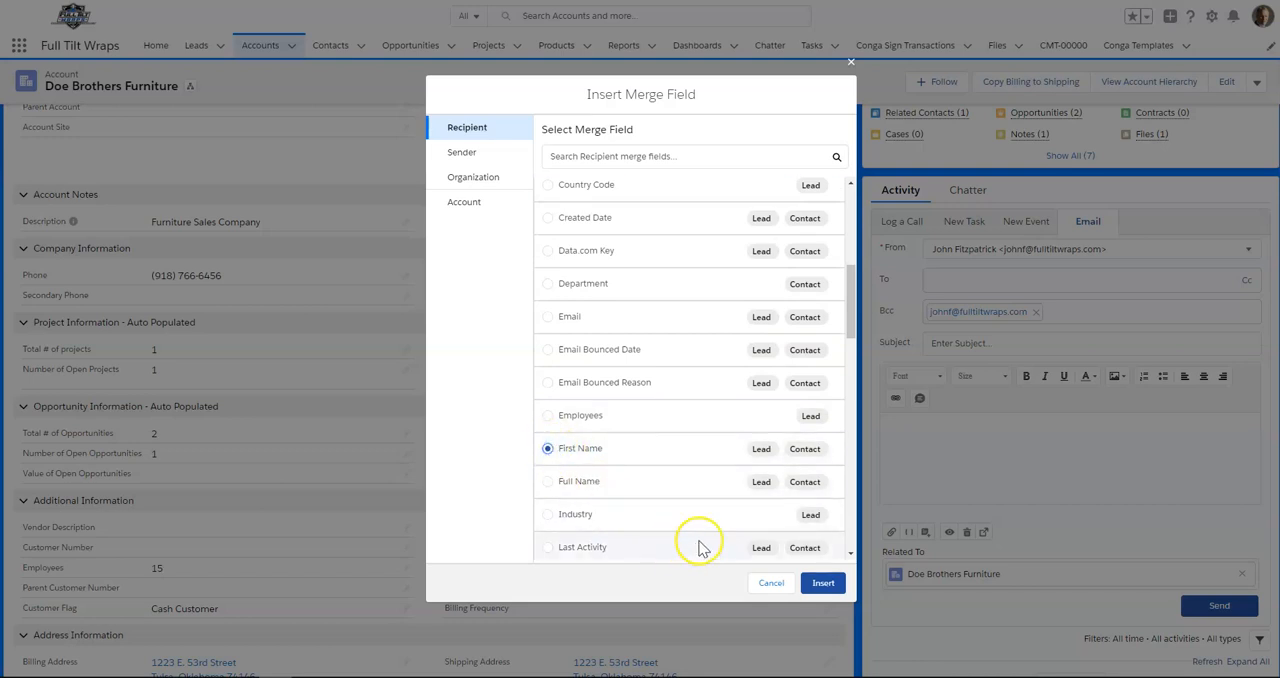
left_click(806, 584)
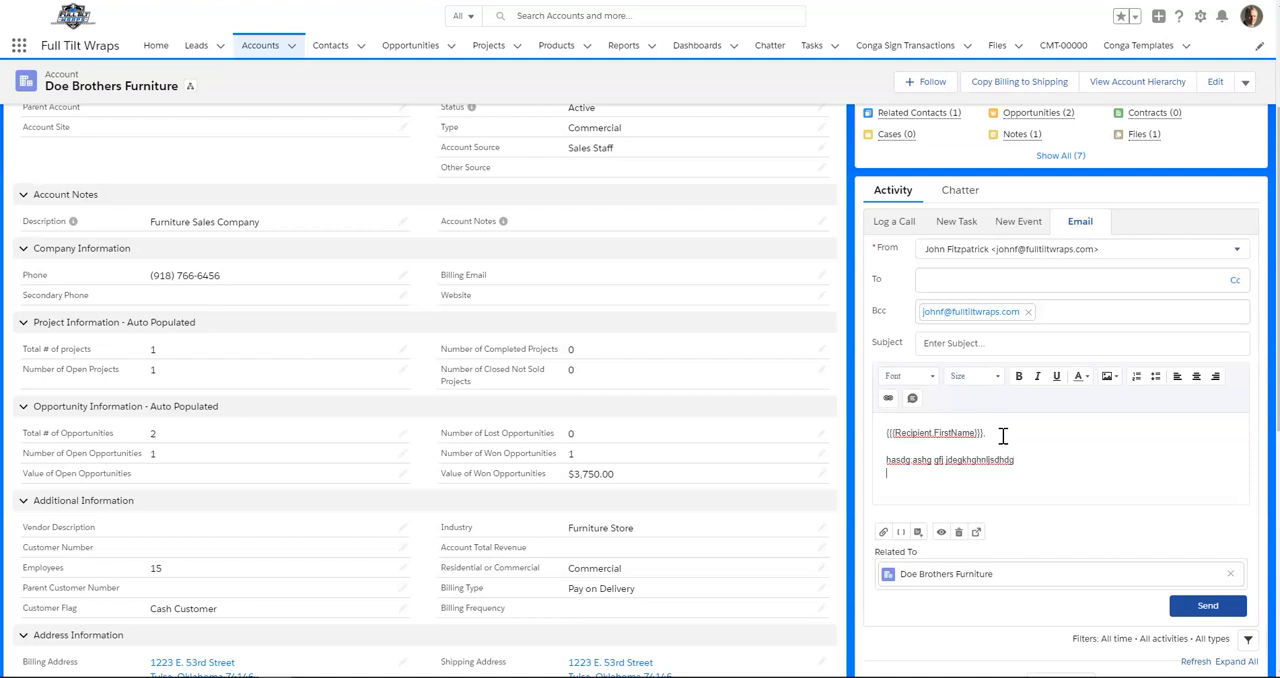
- Add the closing line "Thank yoo...." to the email body and insert the existing image "Logo" below it
key("Return")
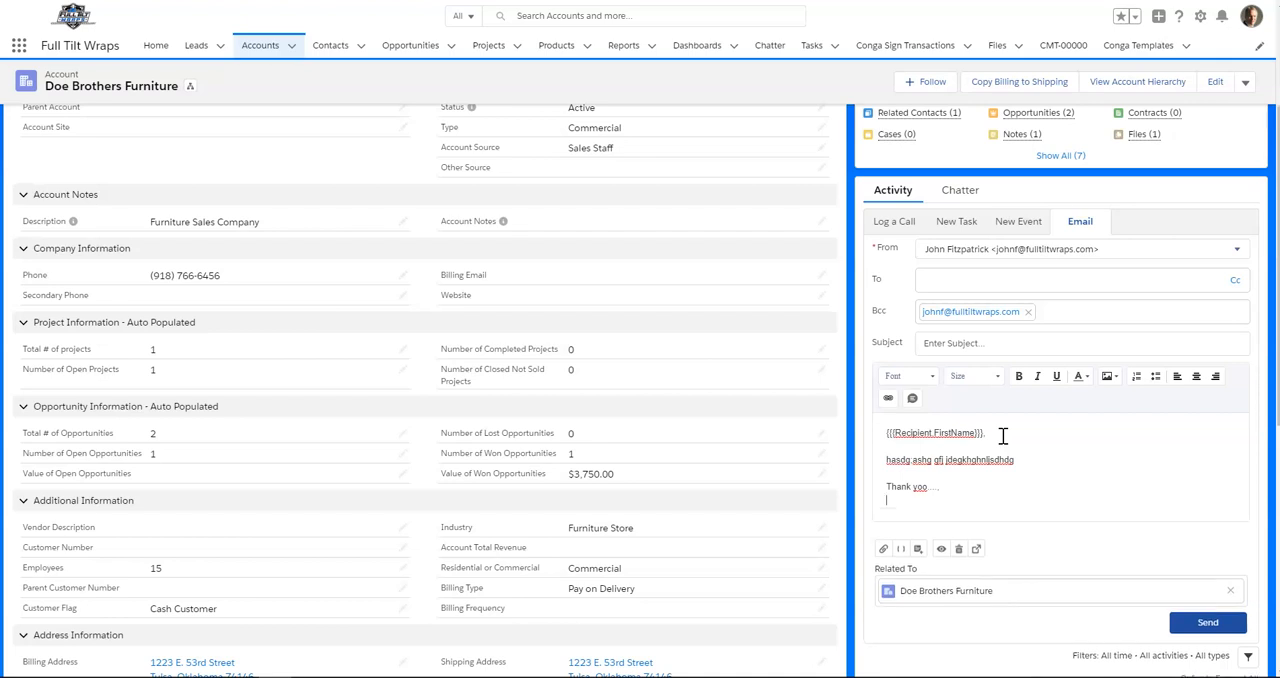
key("Return")
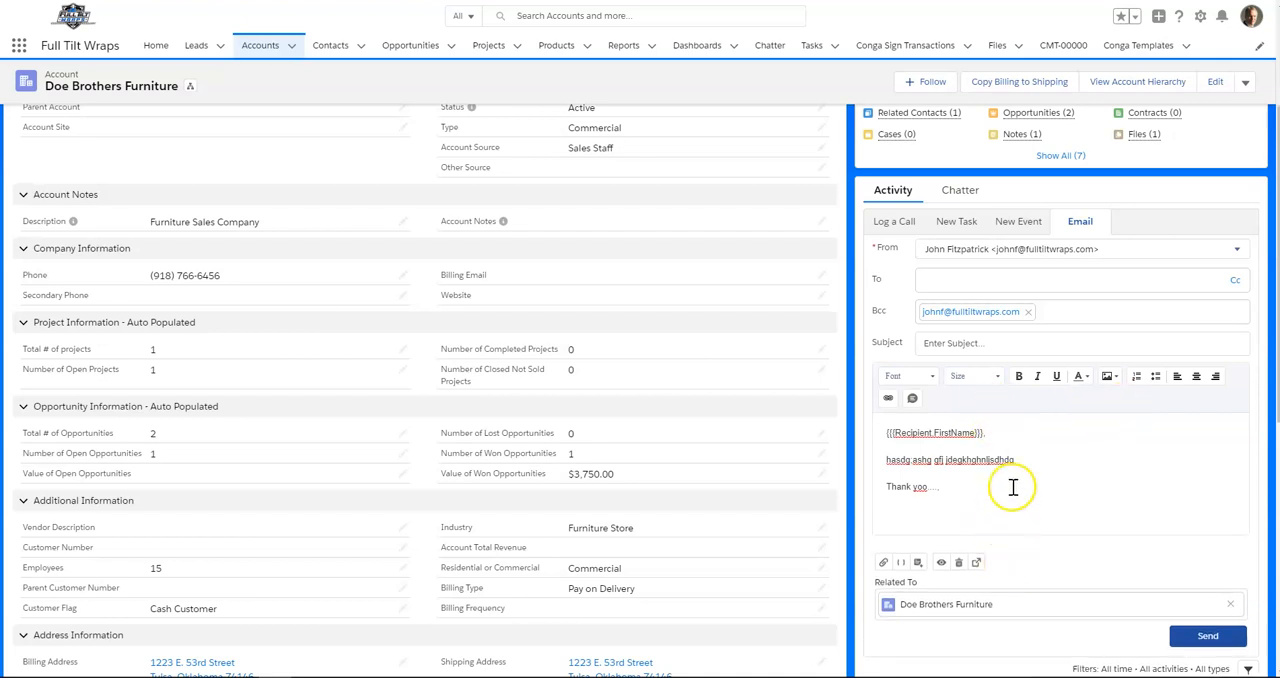
left_click(1107, 378)
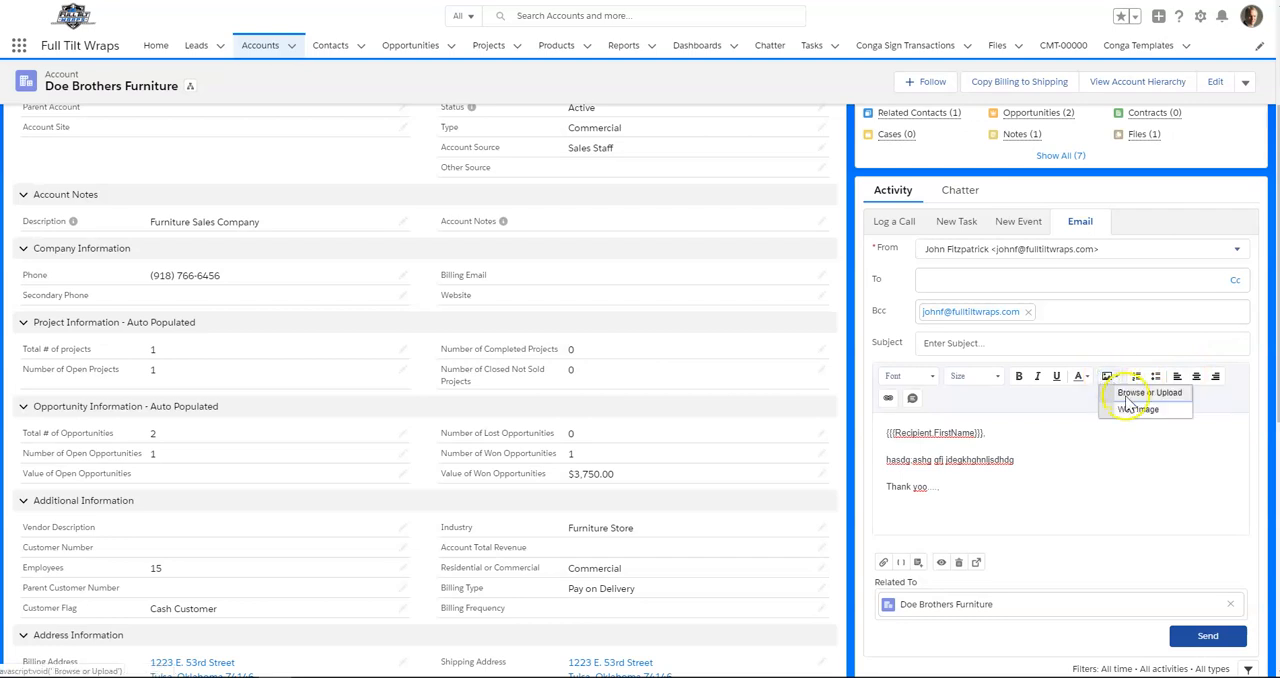
left_click(1130, 398)
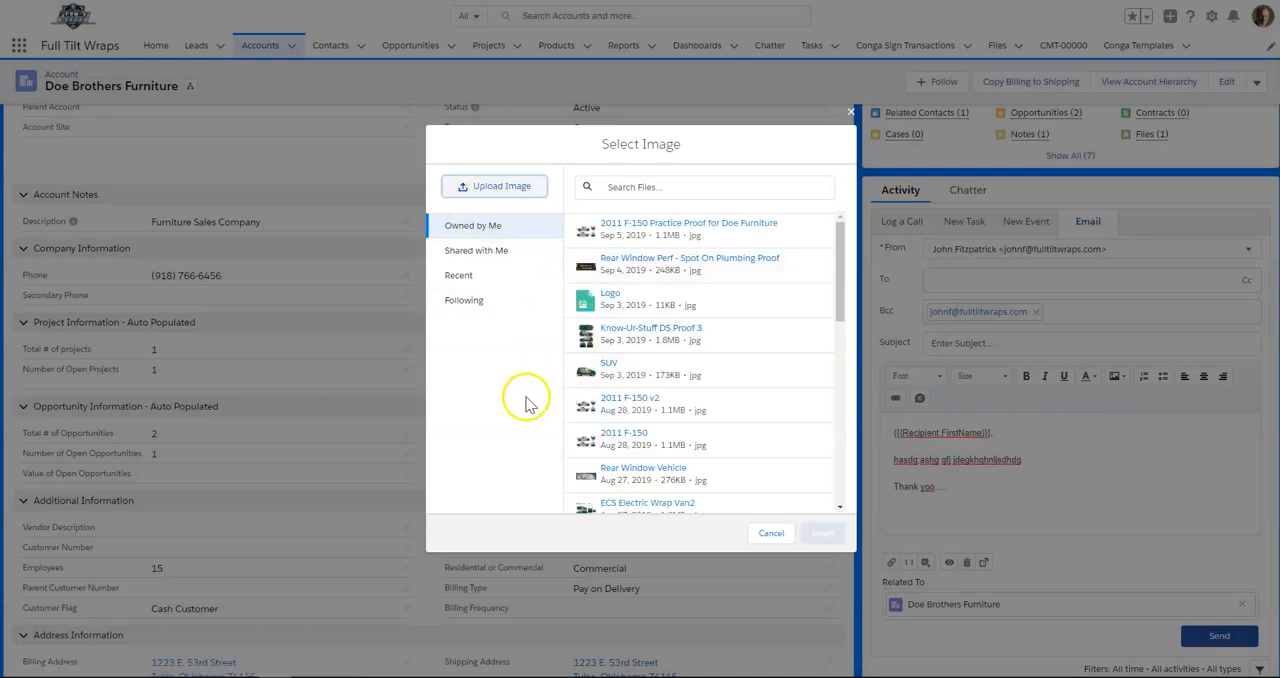
scroll(620, 300, "down", 2)
scroll(625, 320, "down", 2)
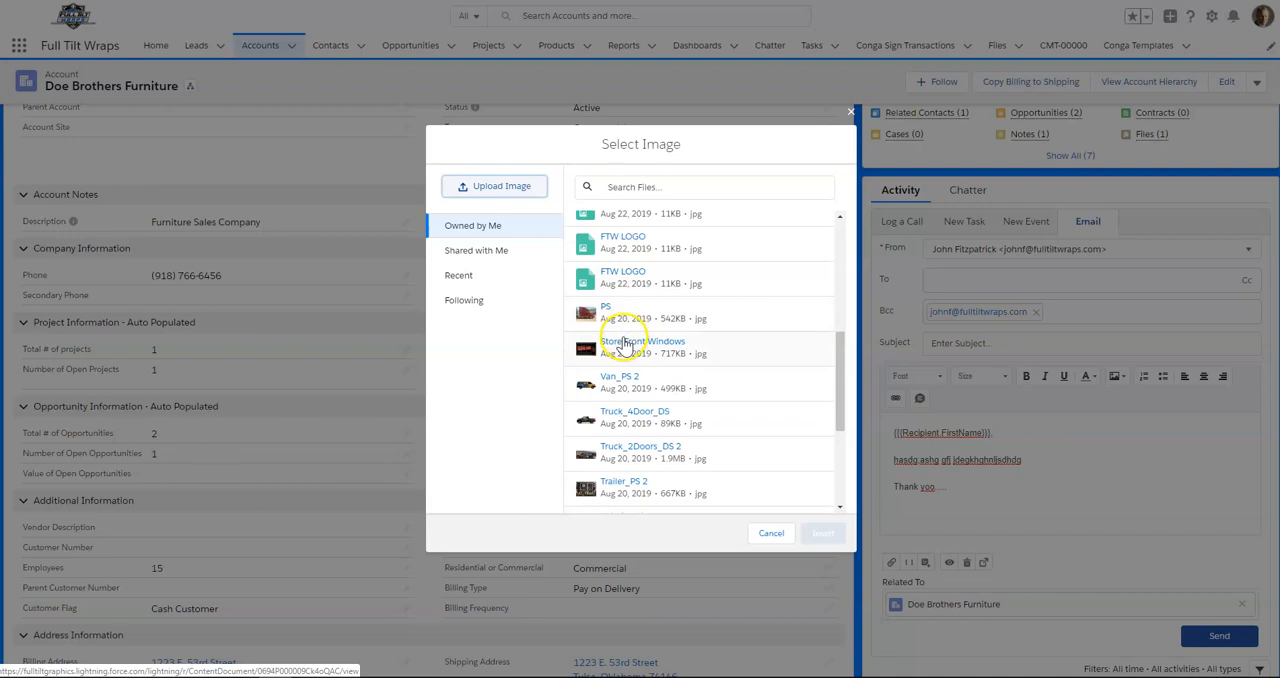
scroll(628, 355, "down", 3)
scroll(628, 362, "down", 1)
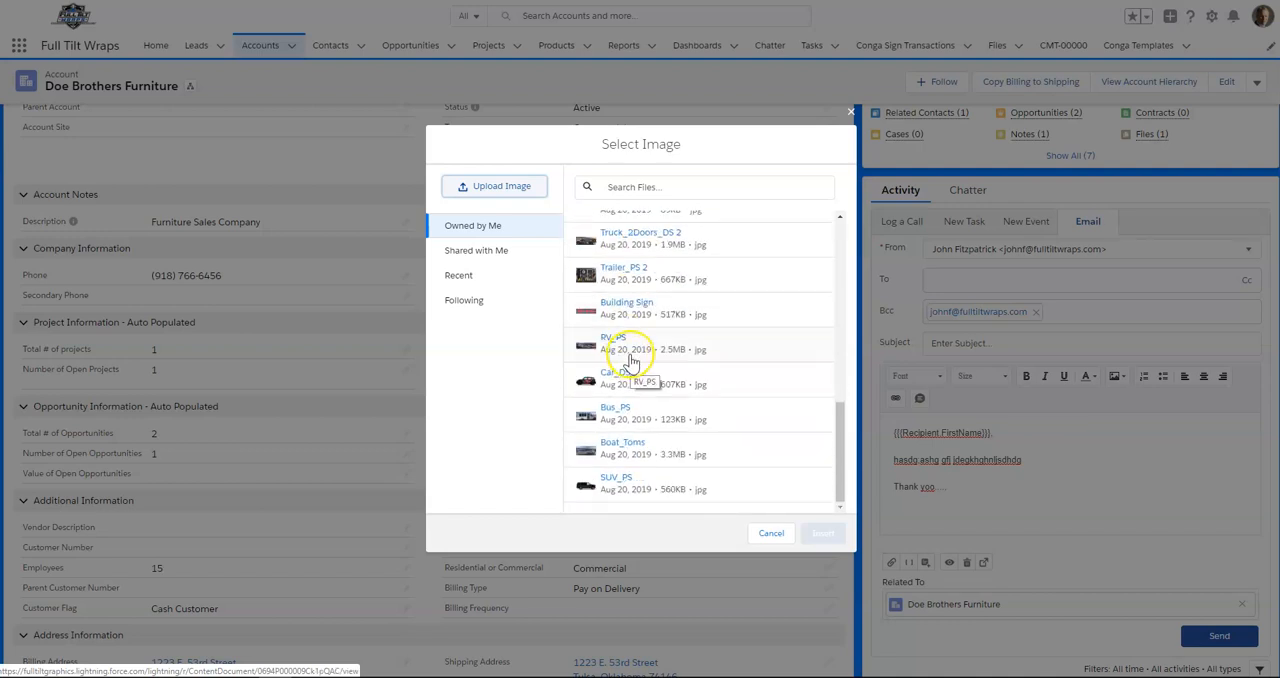
scroll(630, 362, "up", 10)
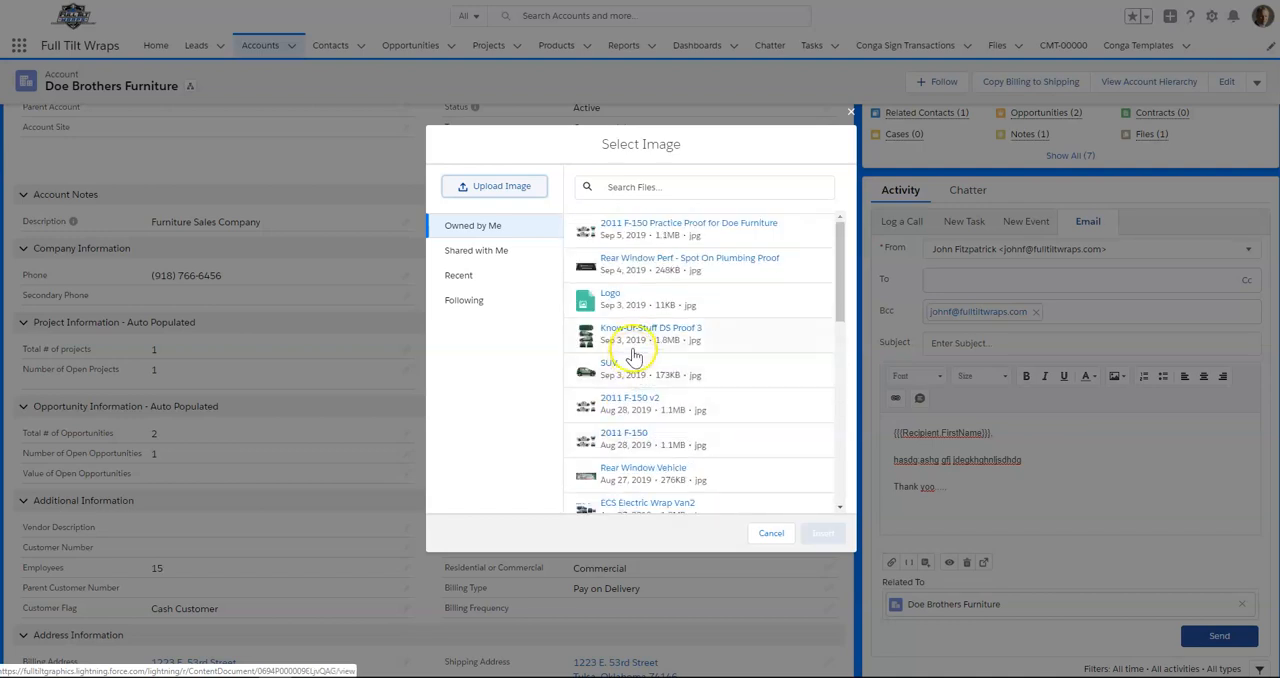
left_click(597, 303)
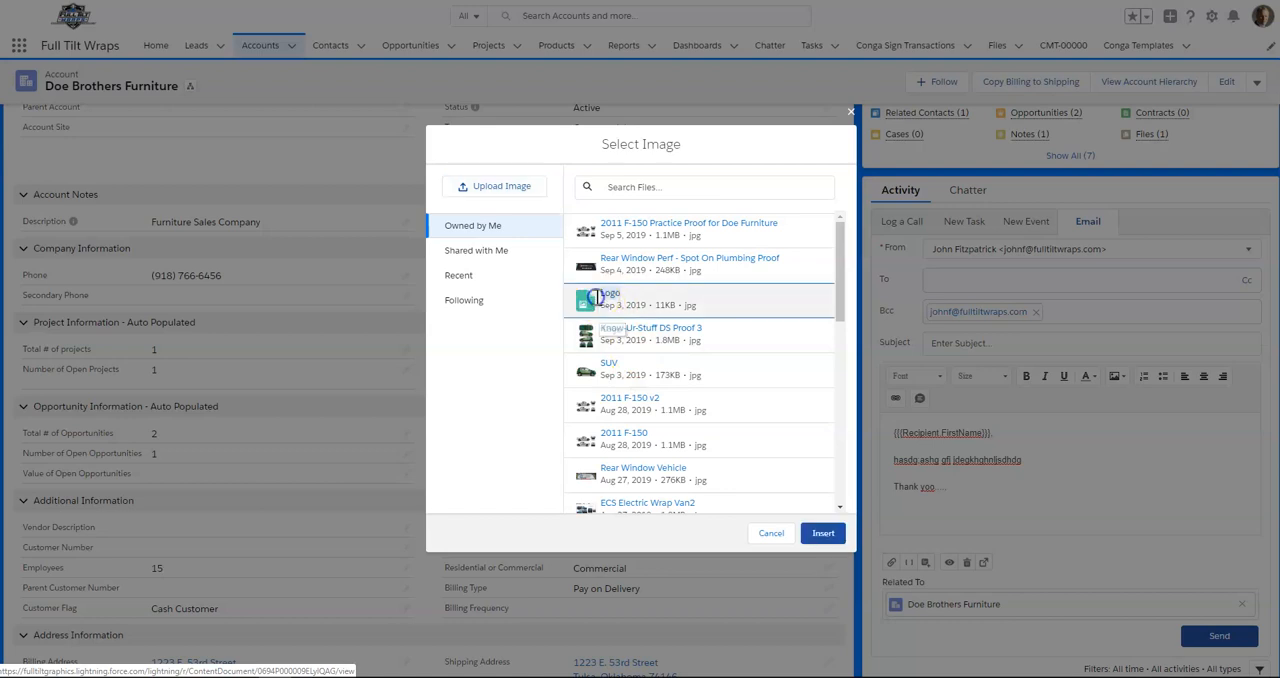
left_click(823, 533)
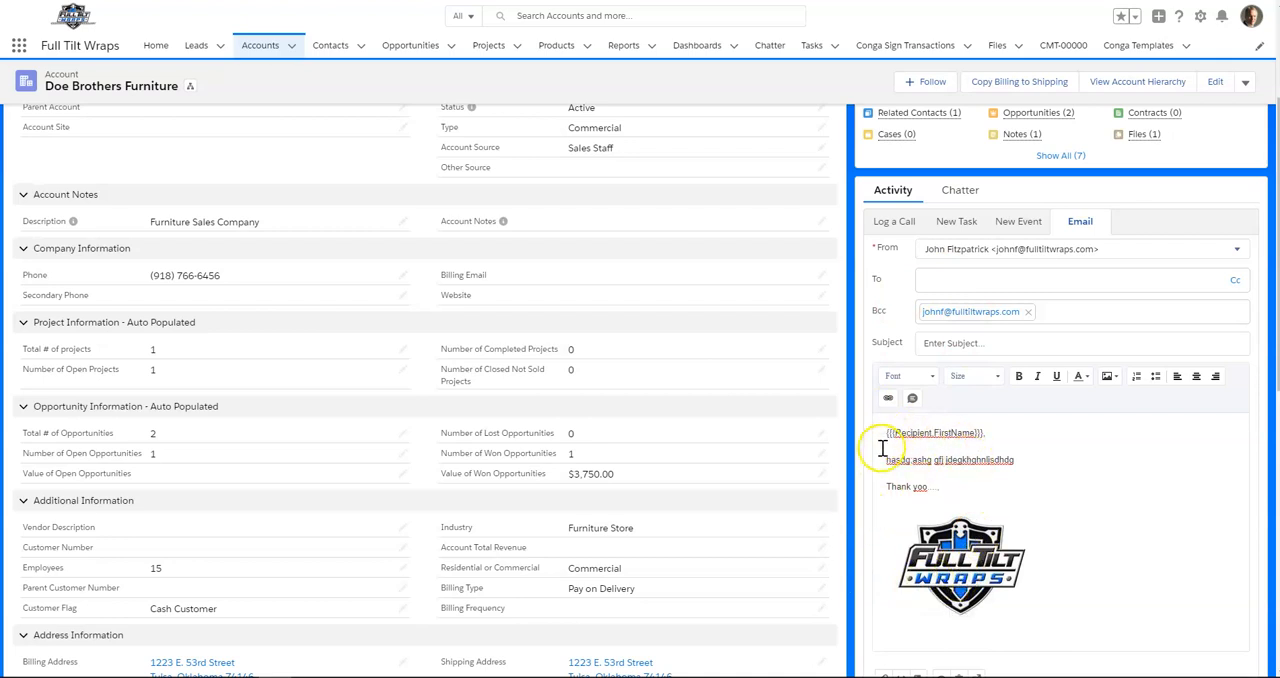
- Insert the sender's Full Name merge field below the logo in the email body
scroll(1066, 443, "down", 3)
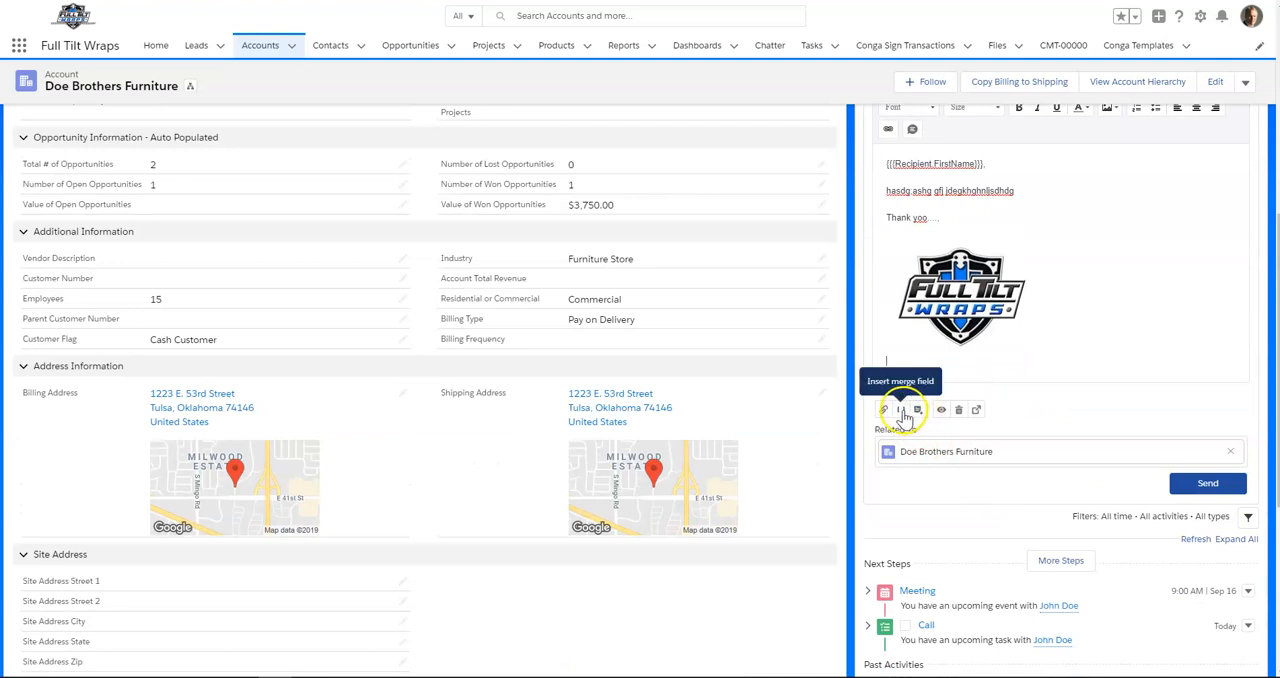
left_click(901, 411)
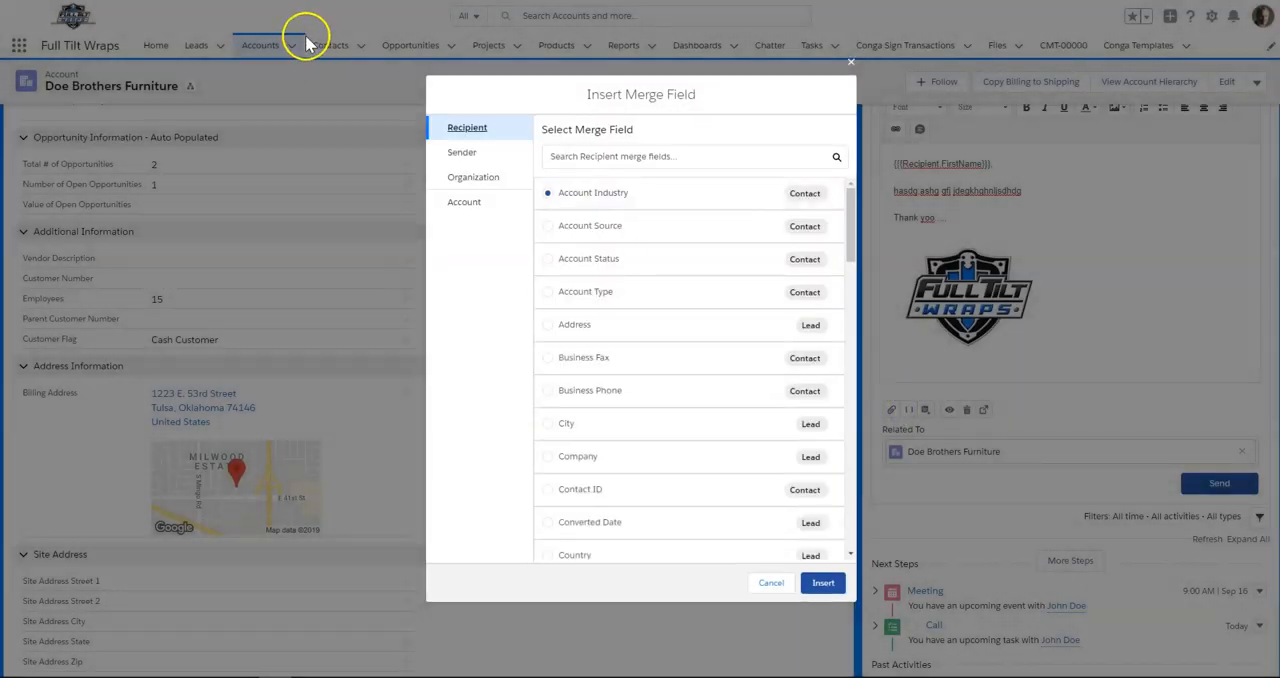
left_click(461, 152)
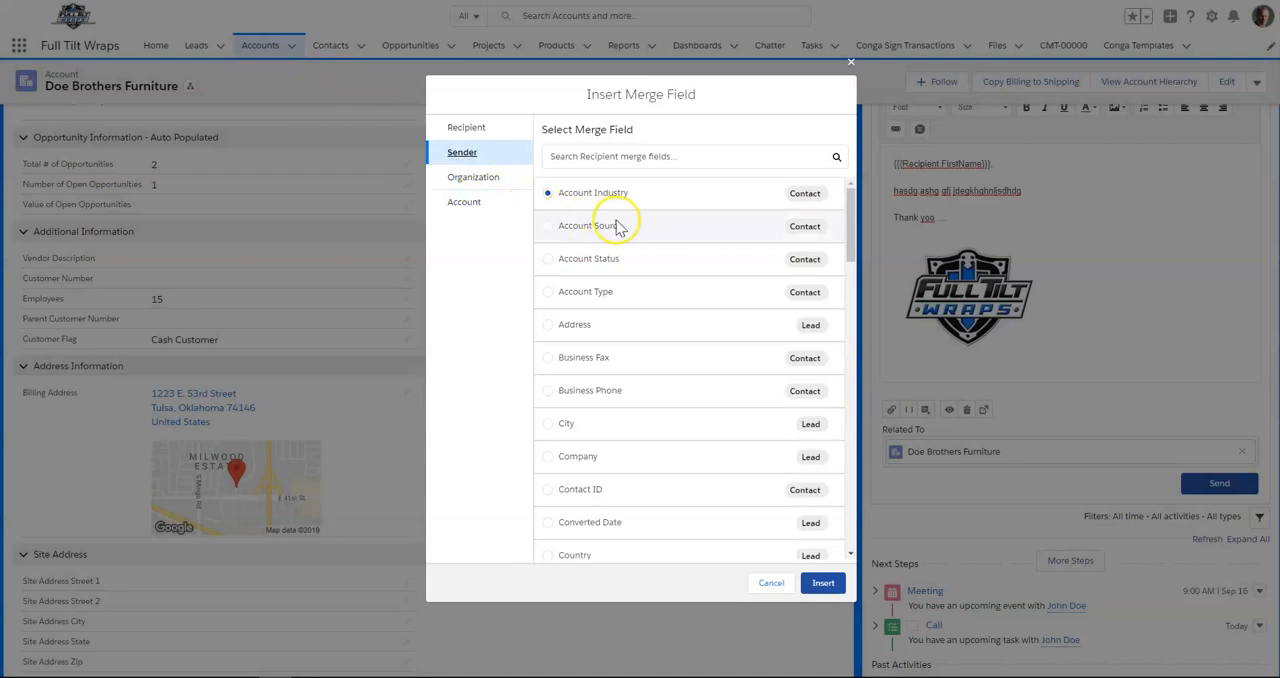
scroll(627, 233, "down", 3)
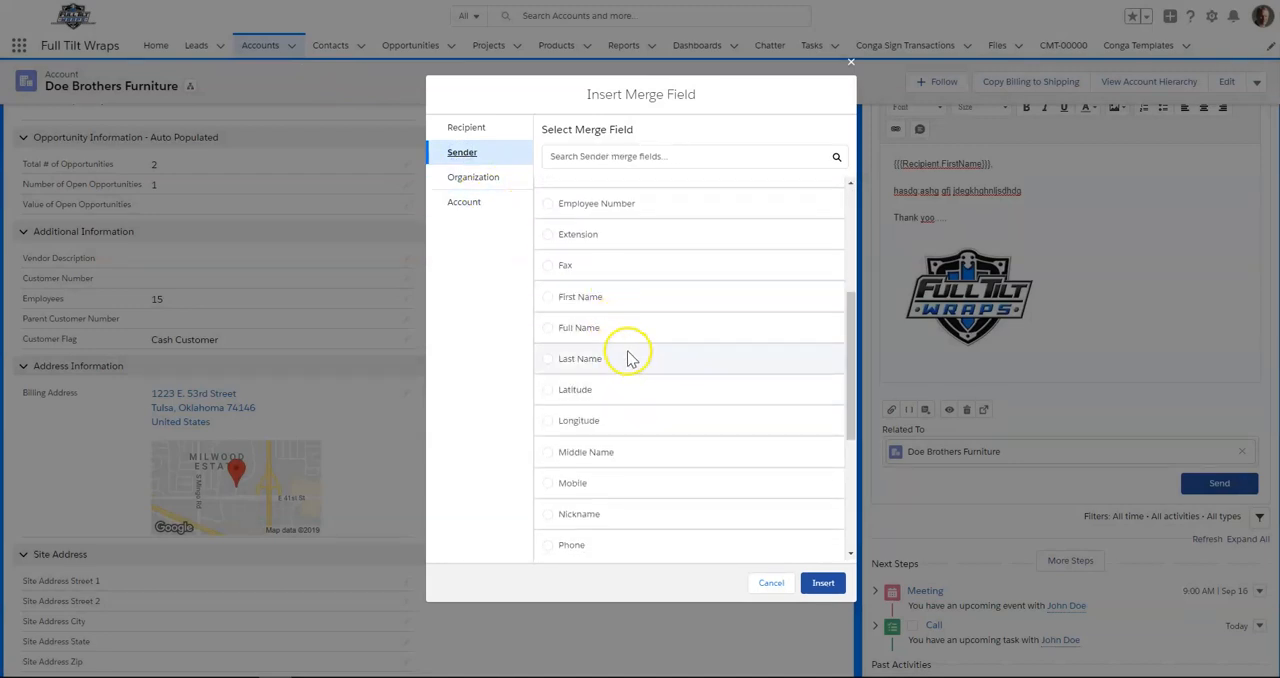
left_click(588, 328)
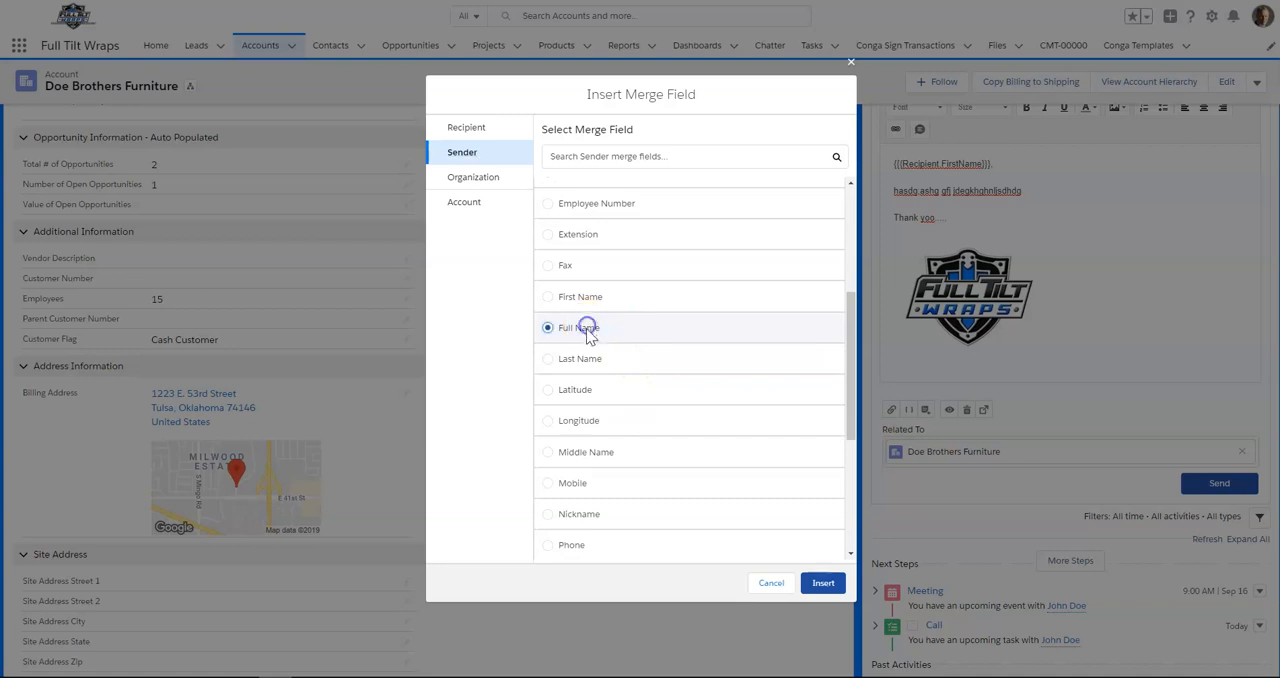
left_click(823, 583)
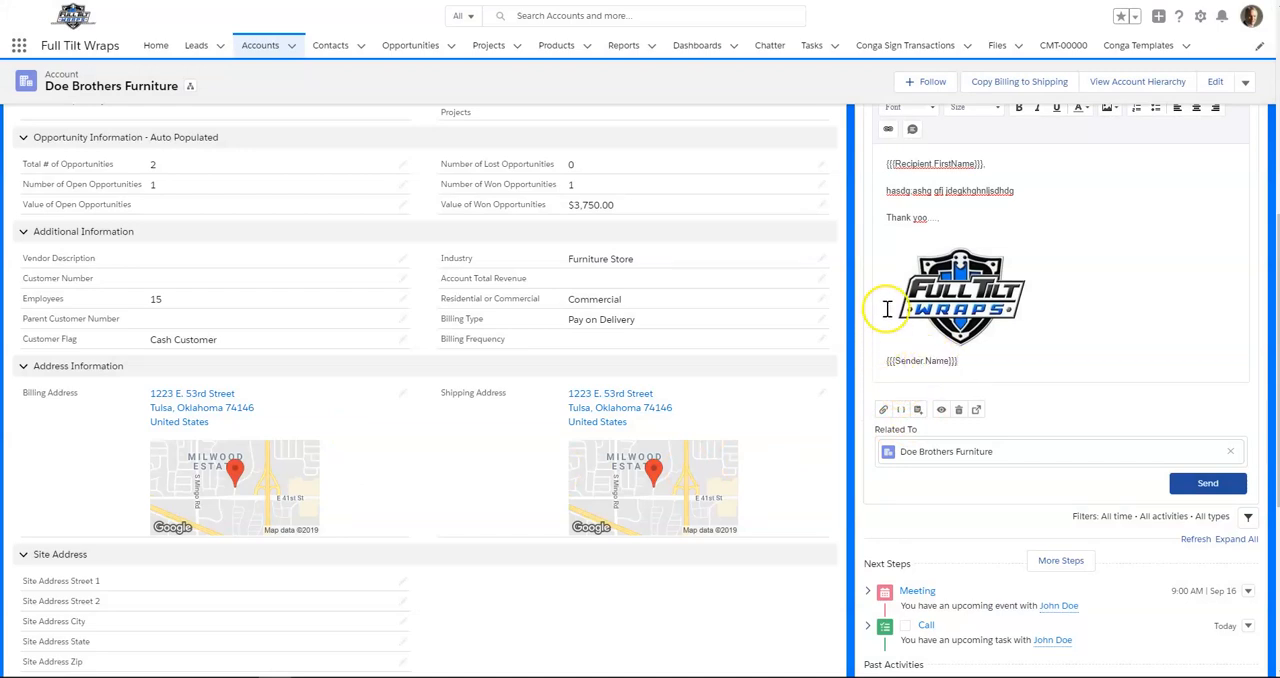
- Move the sender name merge field from below the logo to its own line between "Thank yoo...." and the logo
left_click_drag(930, 370, 879, 381)
key("ctrl+c")
key("BackSpace")
left_click(934, 228)
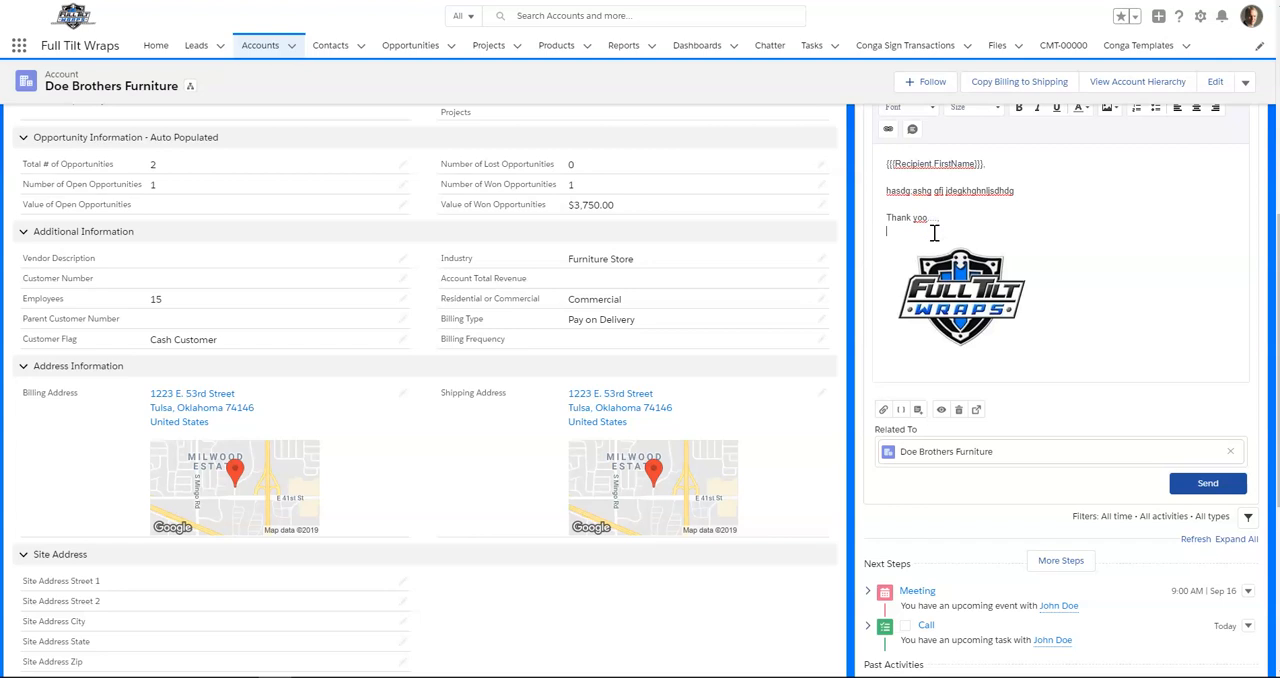
key("Return")
key("ctrl+v")
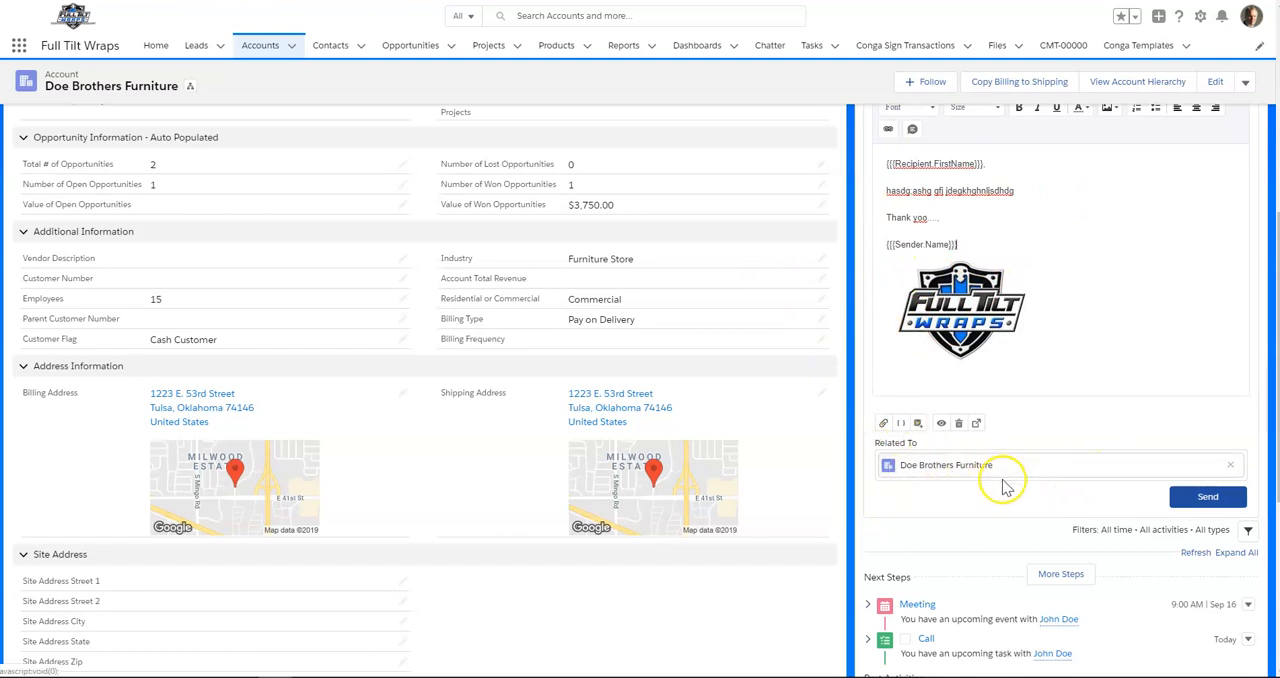
- Try to save the email as a new template, and give the email the subject "Introduction"
left_click(918, 425)
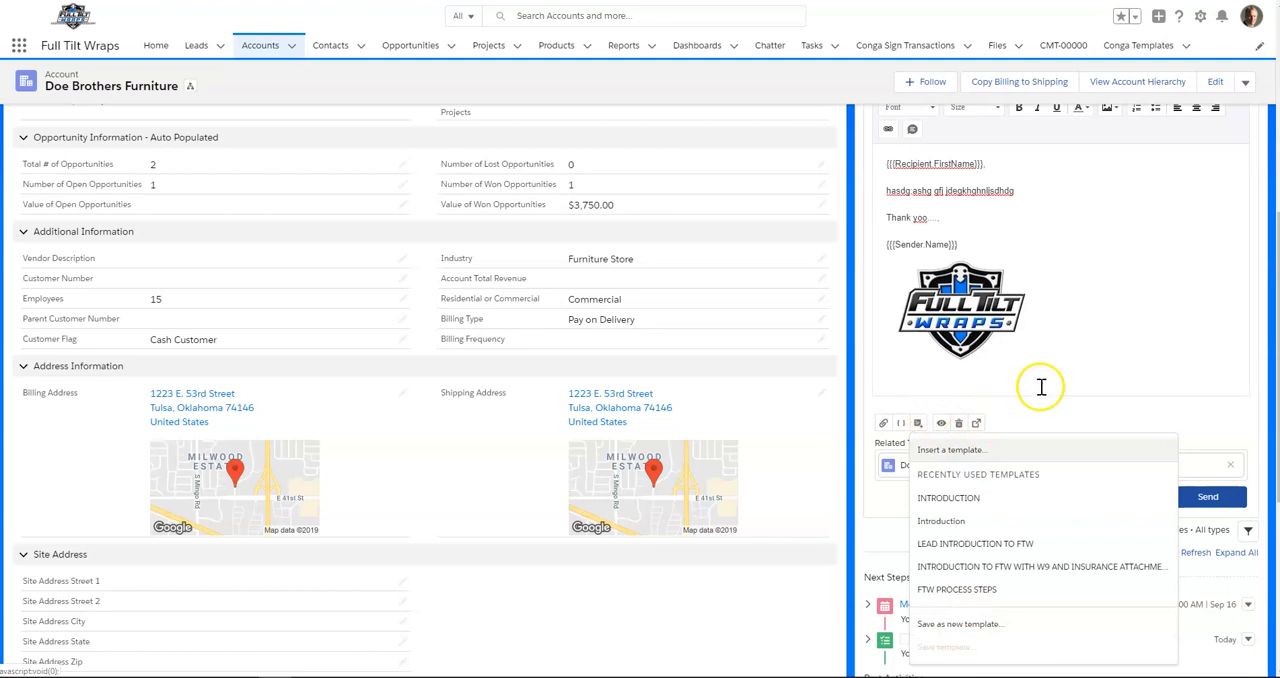
left_click(966, 625)
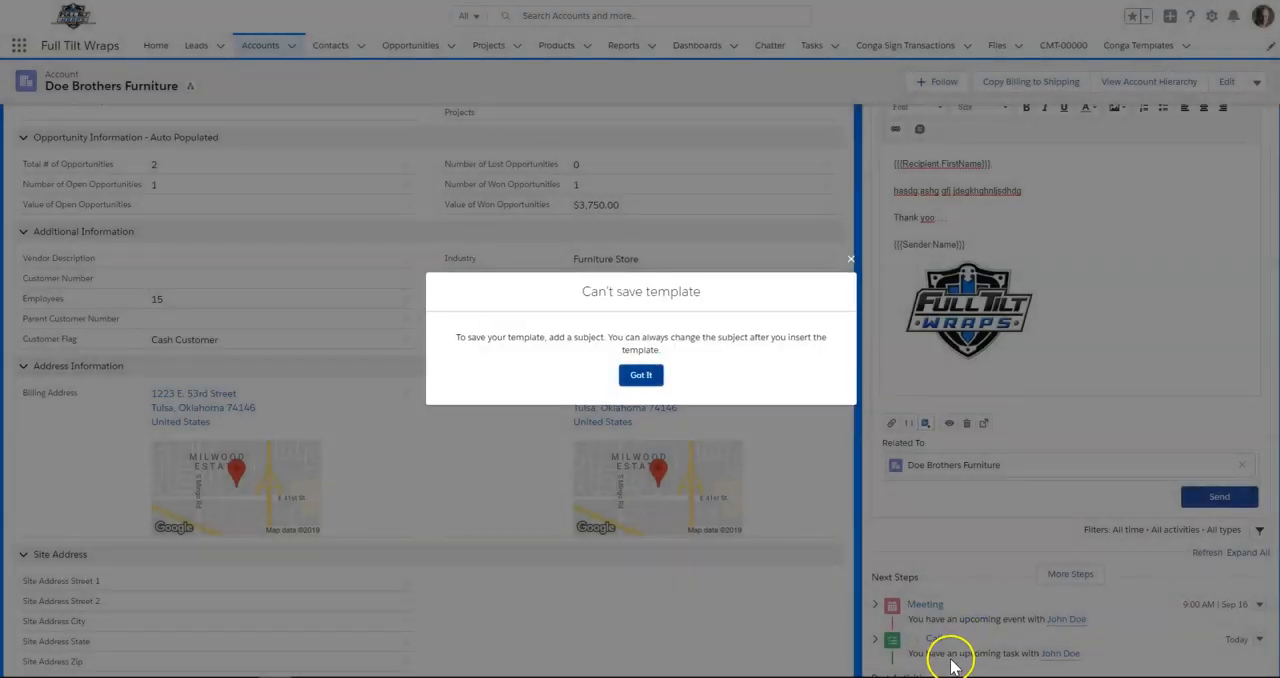
left_click(637, 373)
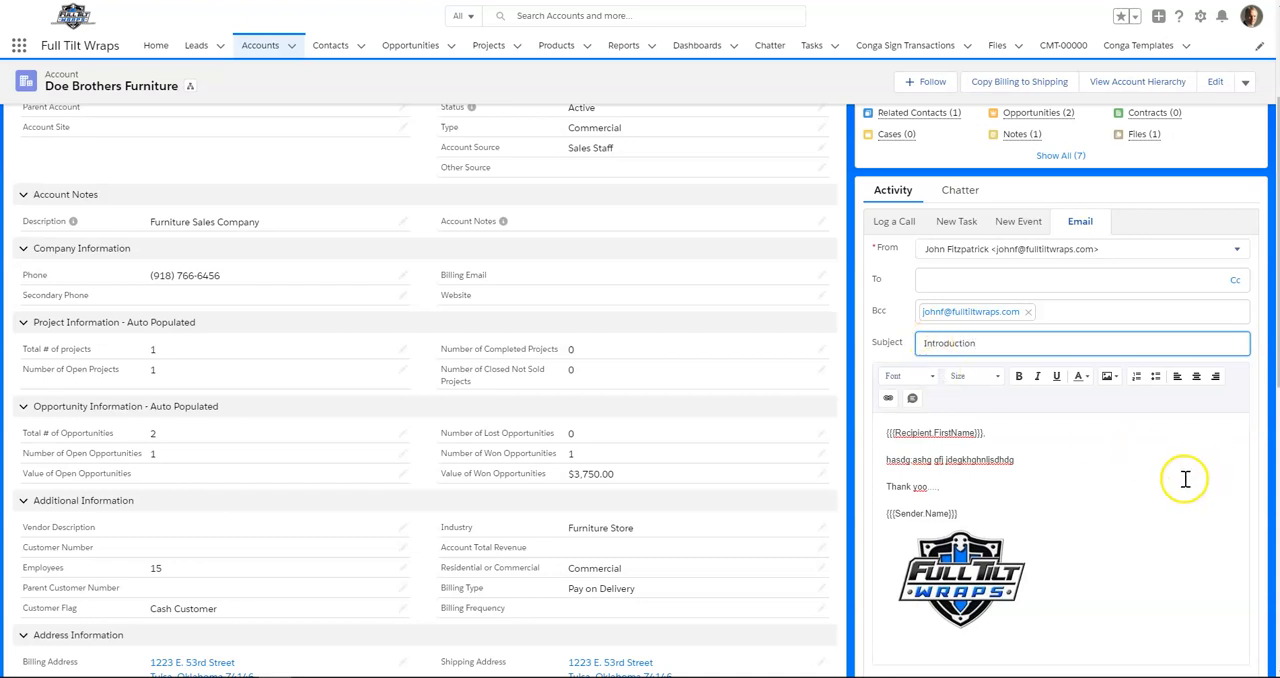
- Fill in a new template named "Introduction" with description "This is a personal ..." and folder Public Email Templates, and cancel without saving
scroll(1185, 485, "down", 2)
scroll(1175, 475, "down", 1)
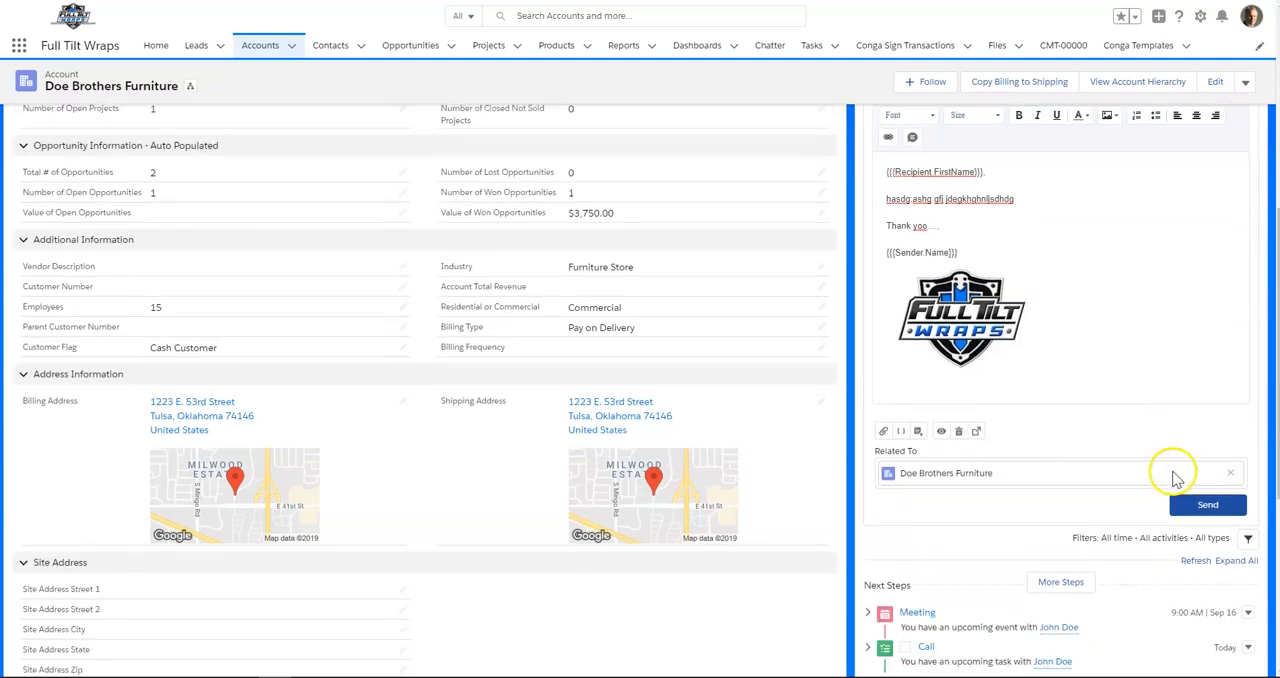
left_click(922, 426)
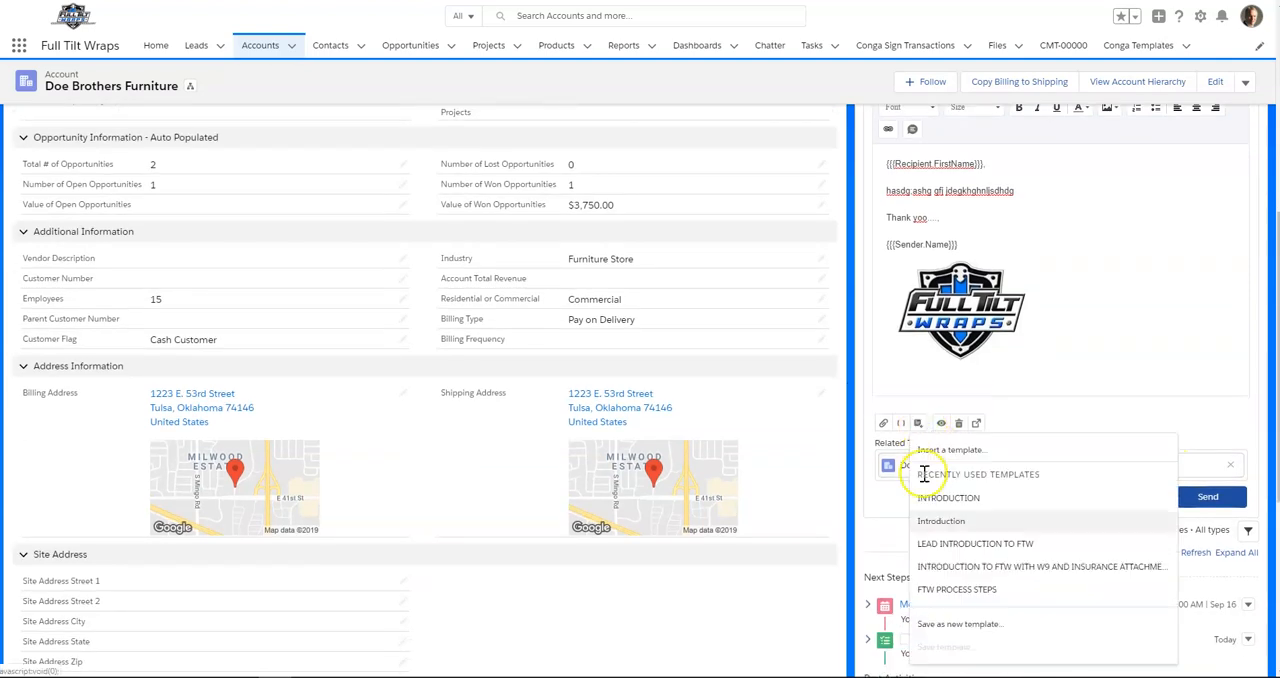
left_click(940, 620)
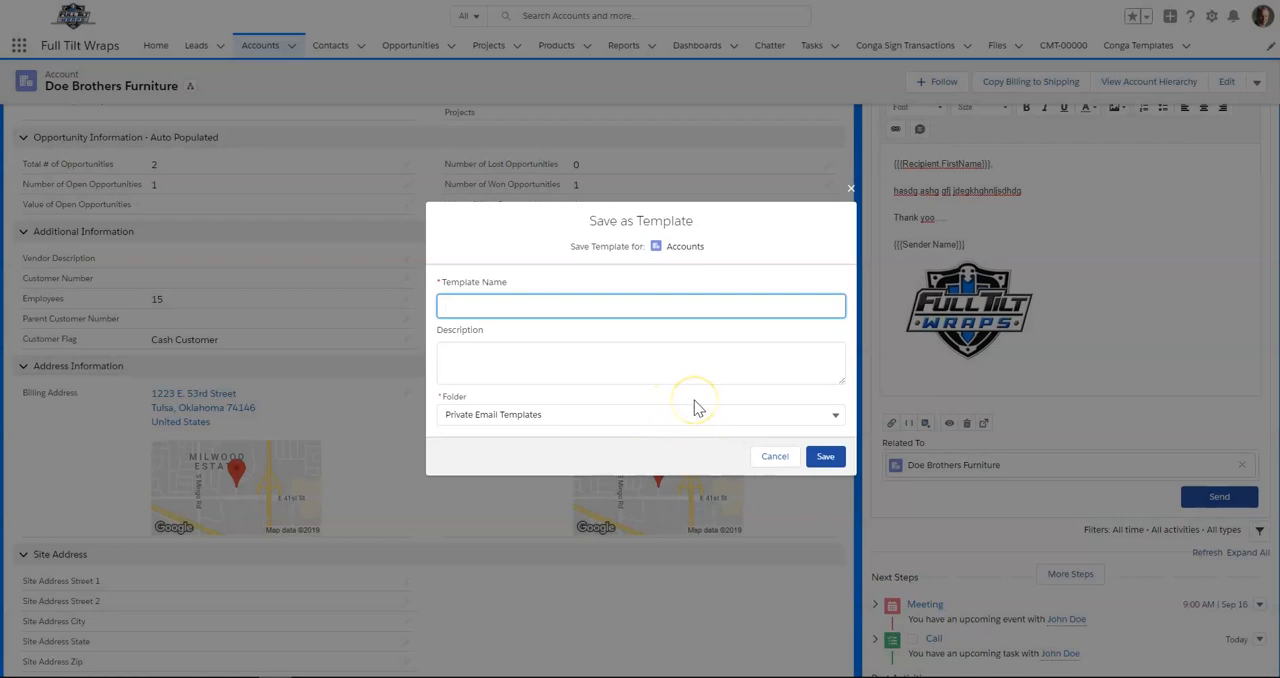
type("JRF")
key("BackSpace")
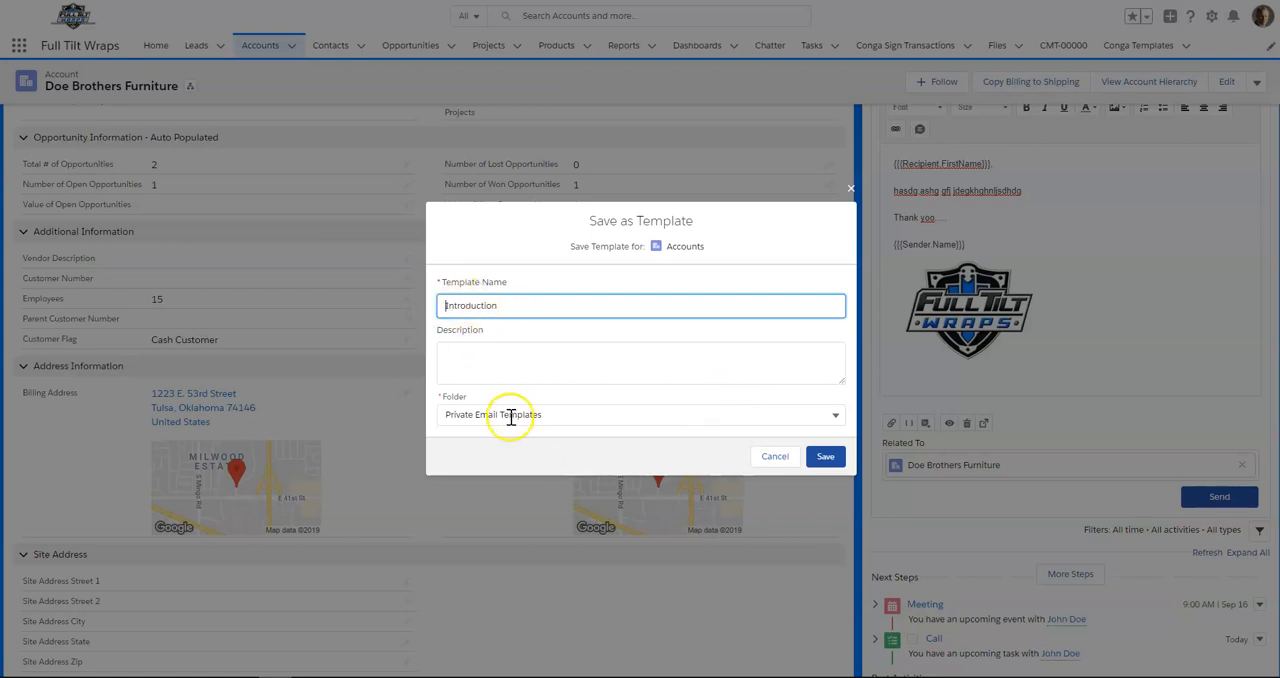
left_click(506, 356)
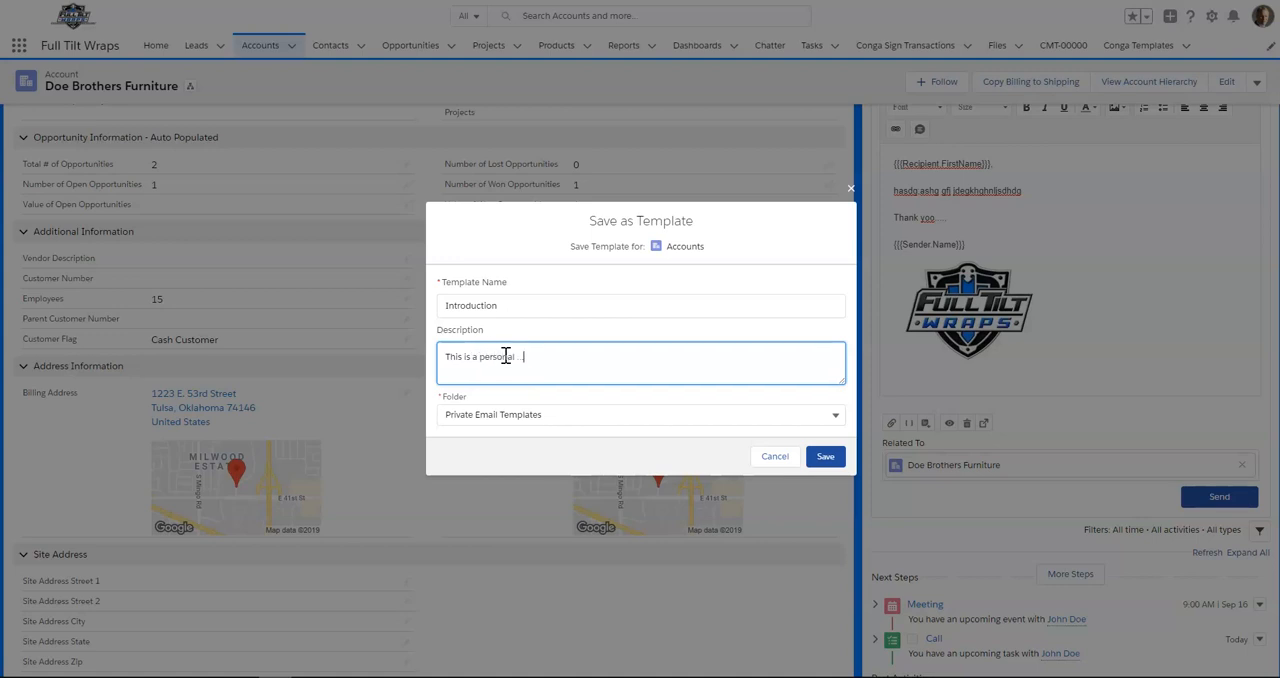
left_click(635, 424)
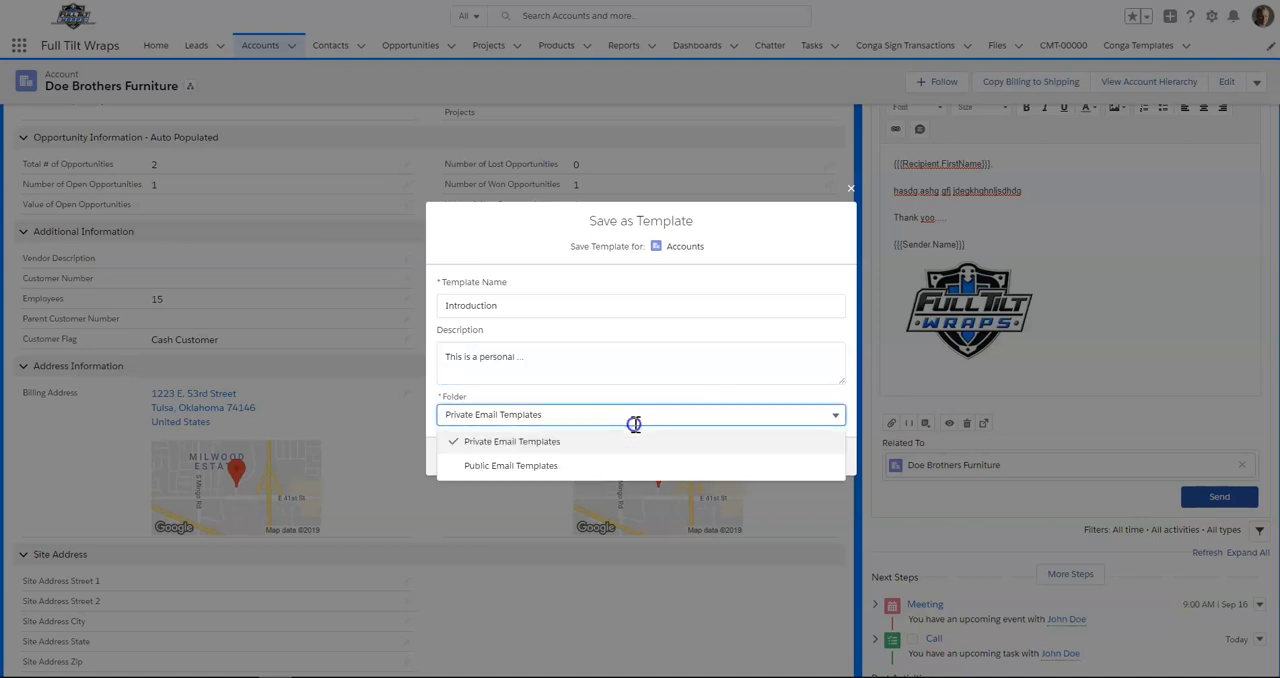
left_click(591, 466)
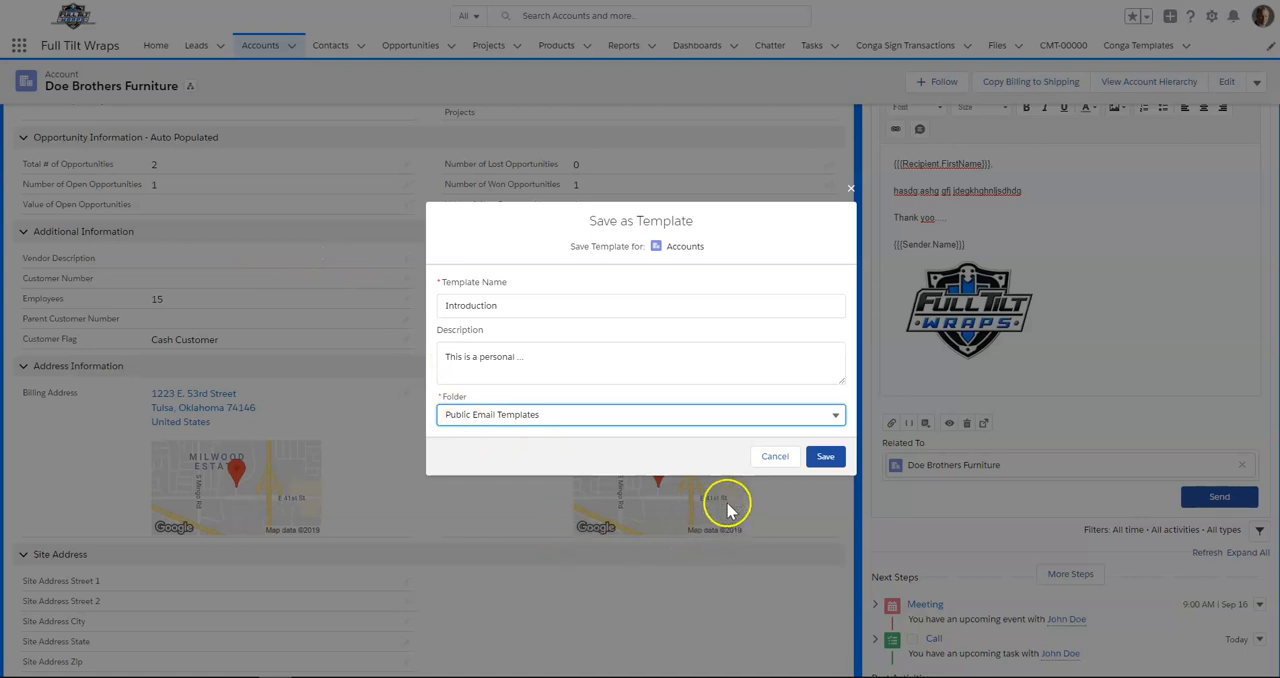
left_click(778, 460)
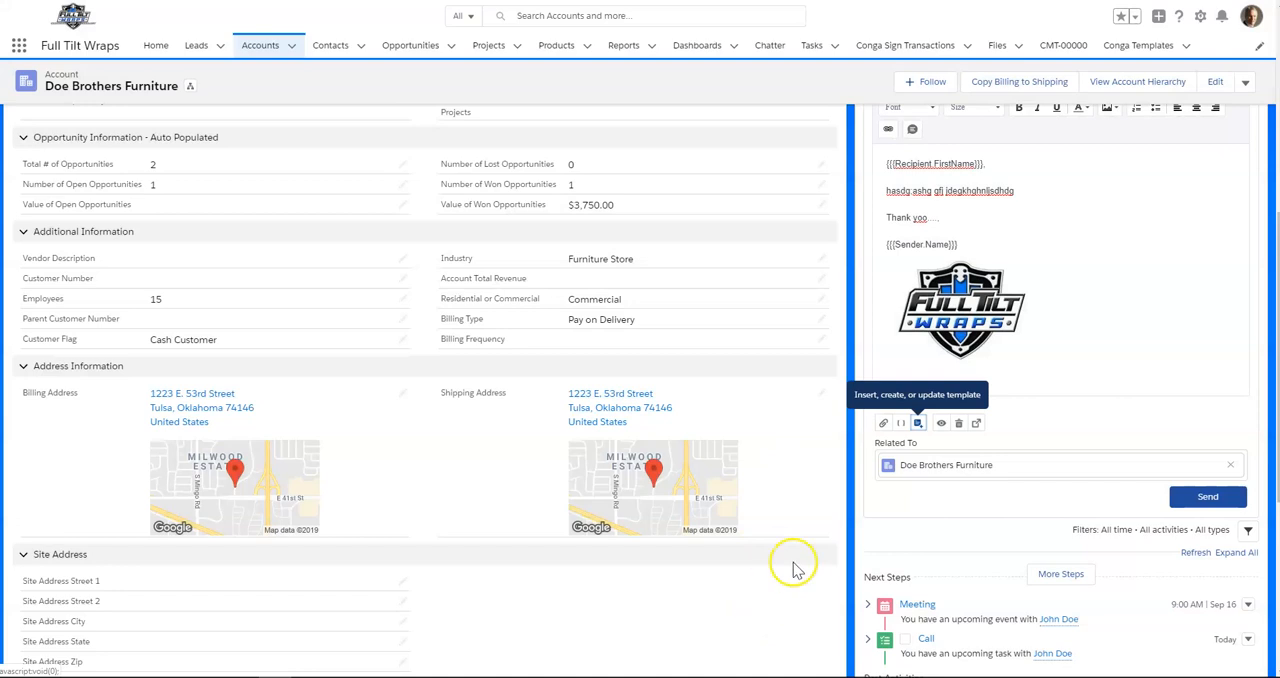
- Insert the existing "INTRODUCTION" template from All Templates into the email, overwriting the current content
left_click(918, 424)
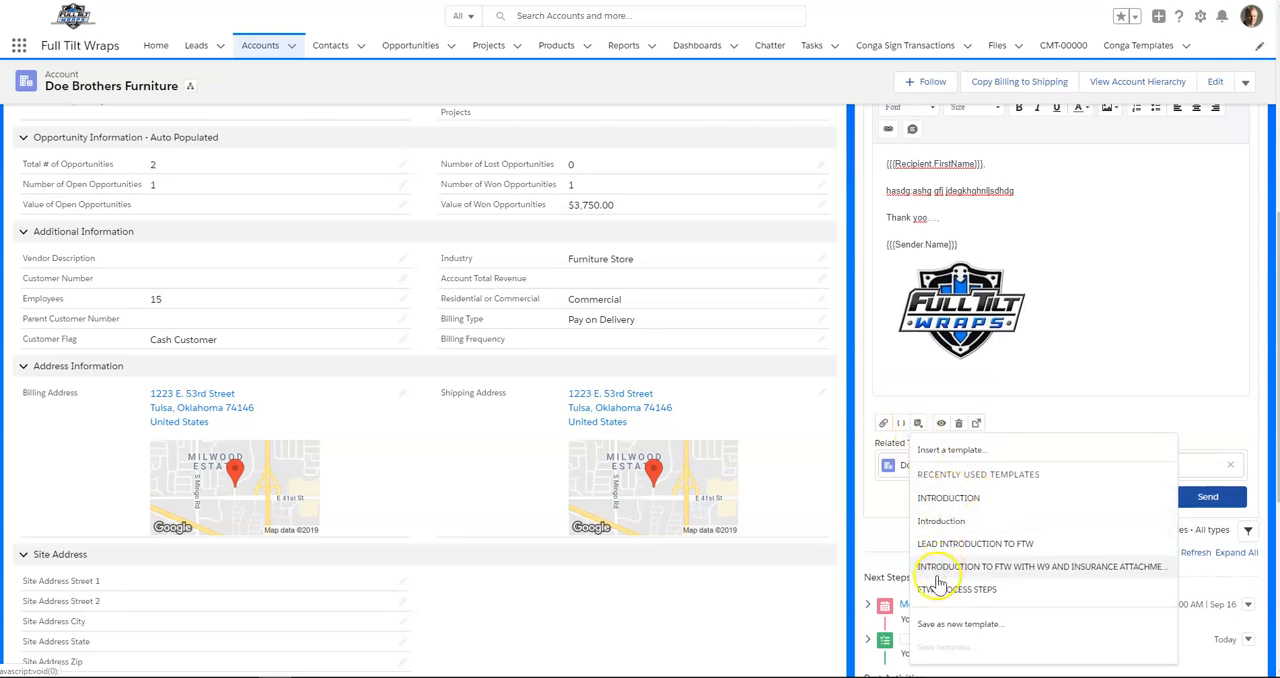
left_click(950, 452)
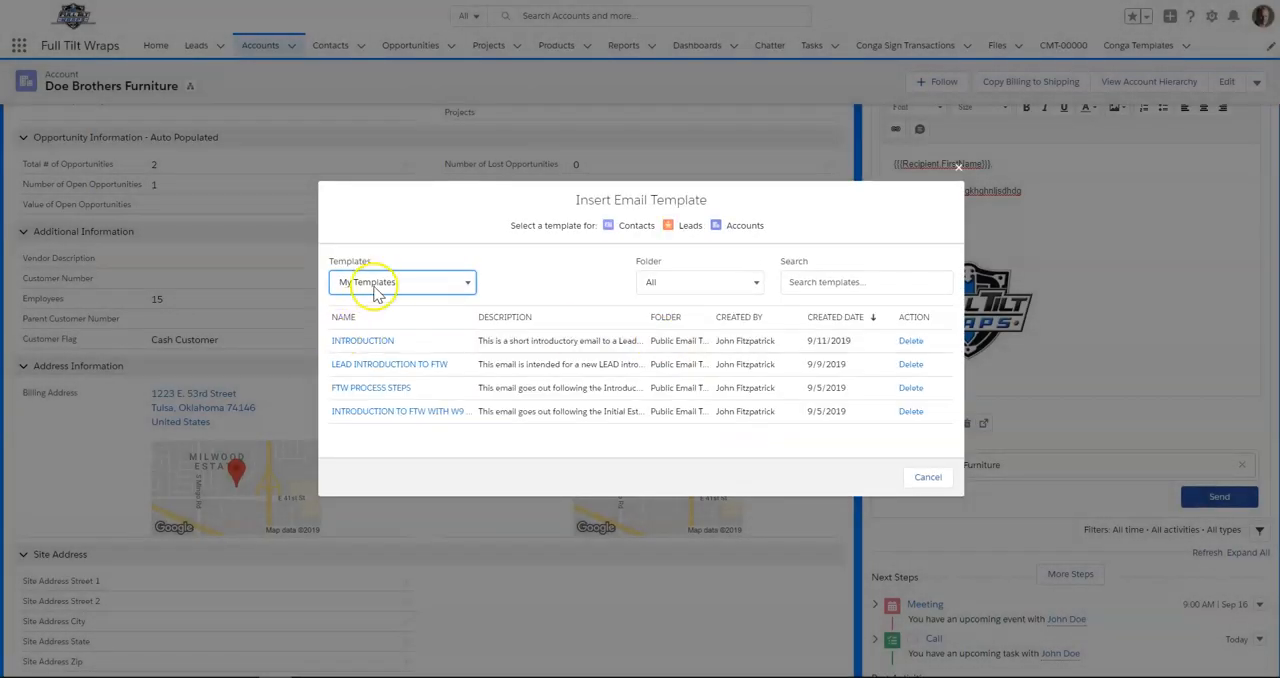
left_click(471, 283)
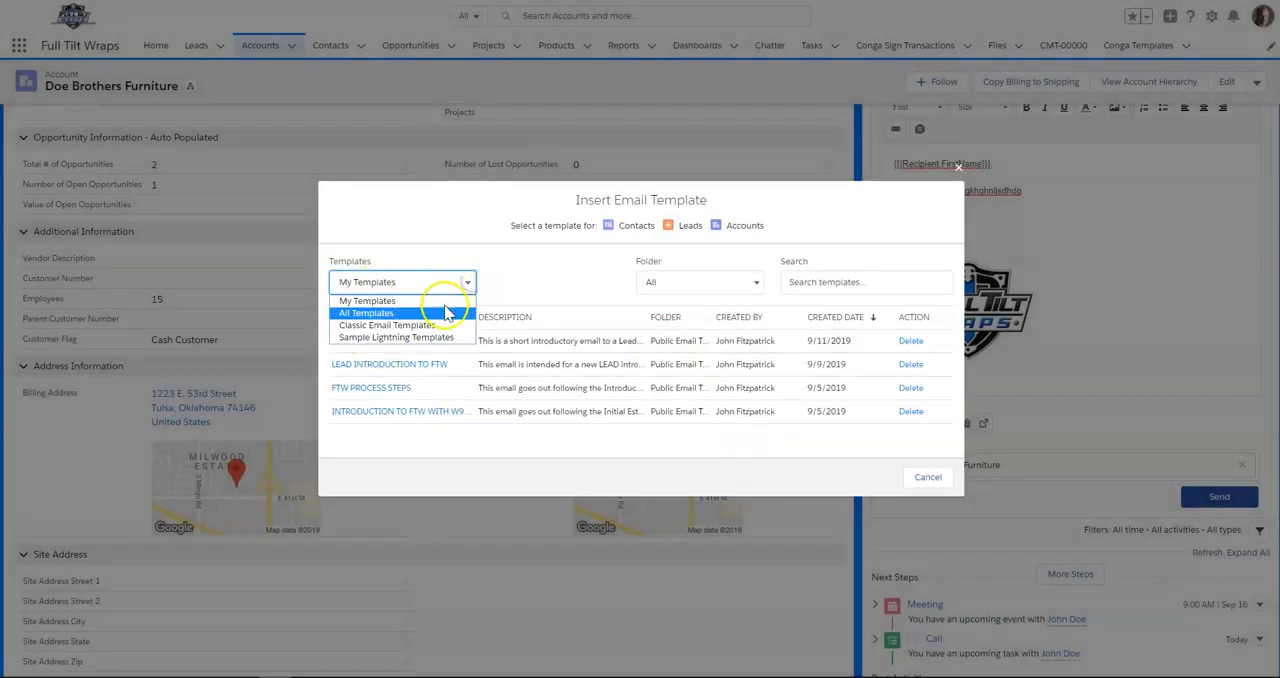
left_click(432, 313)
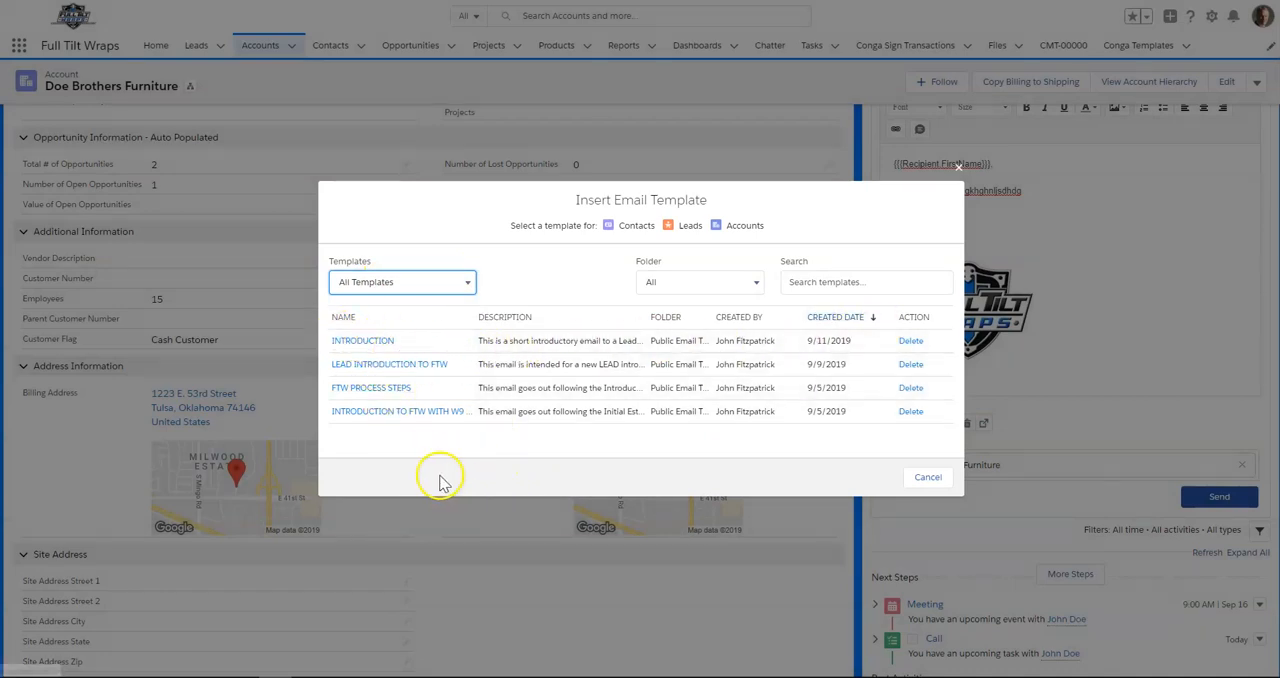
left_click(378, 345)
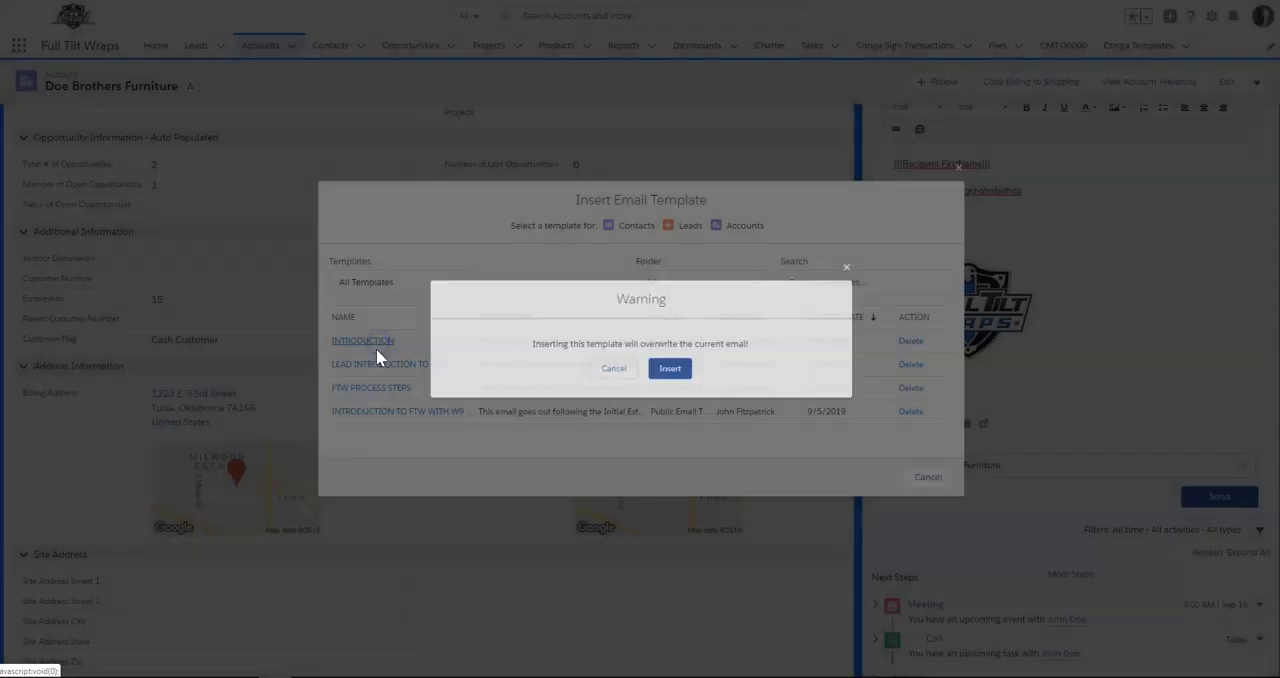
left_click(668, 376)
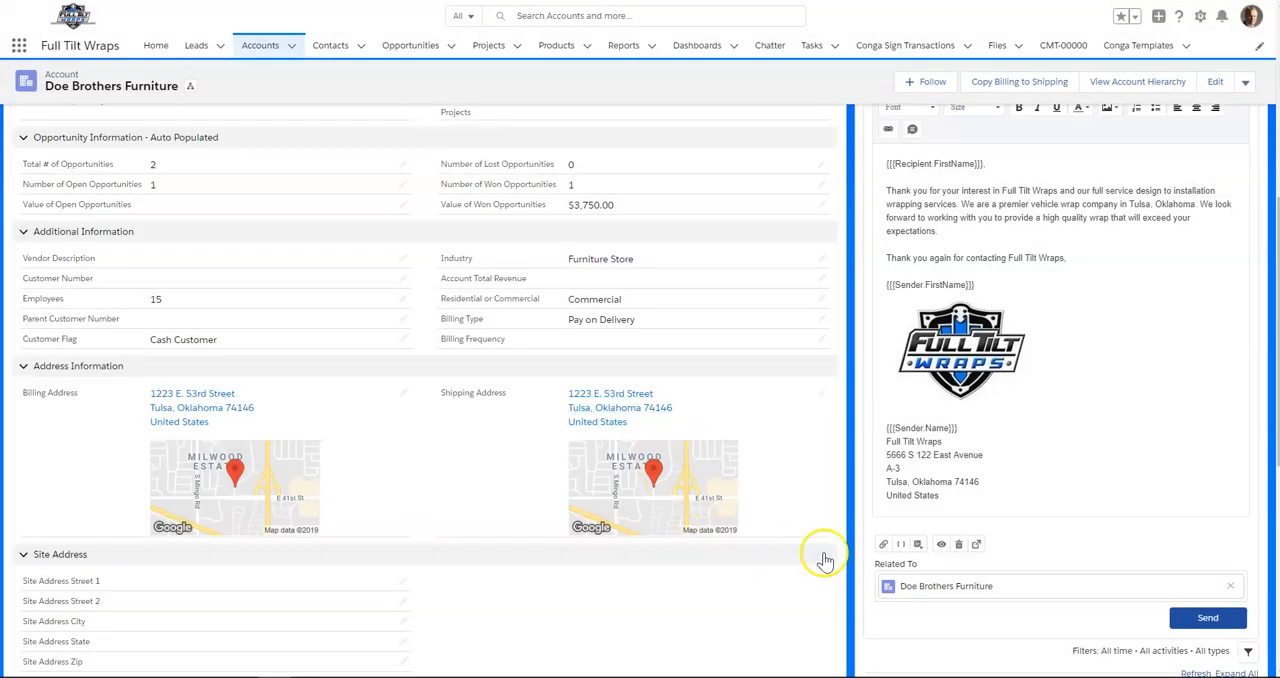
- Look up the account's contact by first name and add that contact as the email's recipient
scroll(1001, 434, "up", 5)
scroll(1010, 440, "down", 3)
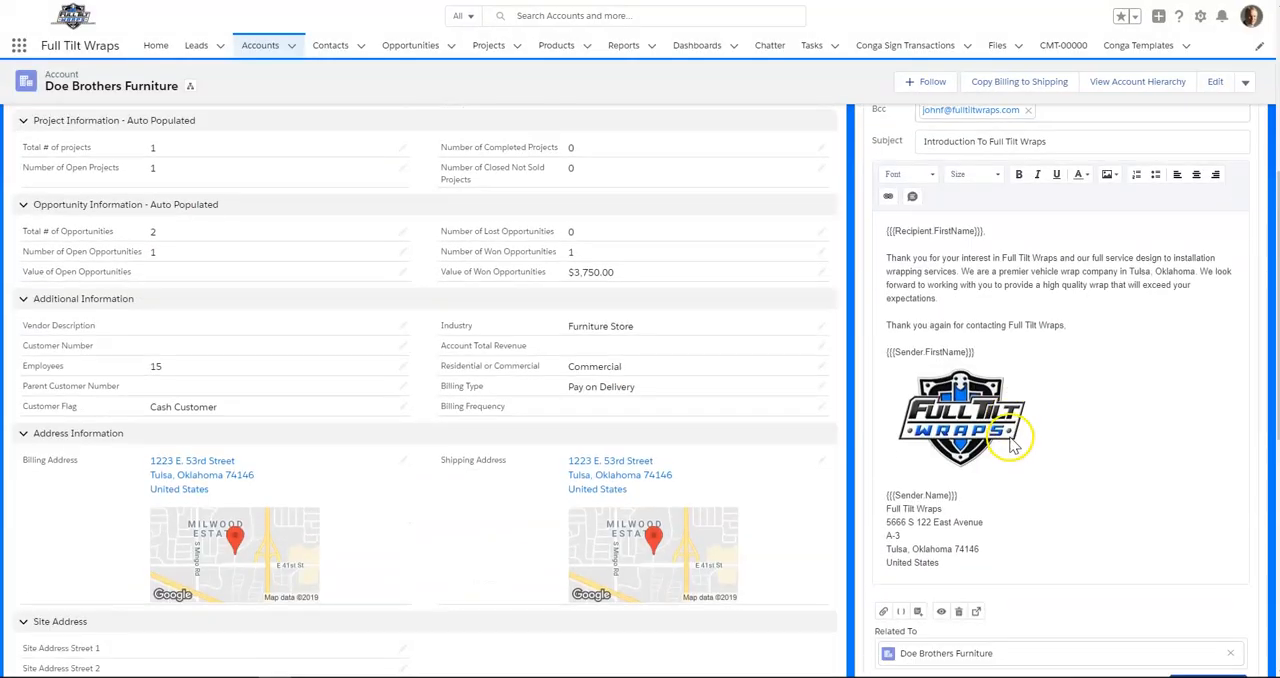
scroll(1010, 450, "up", 3)
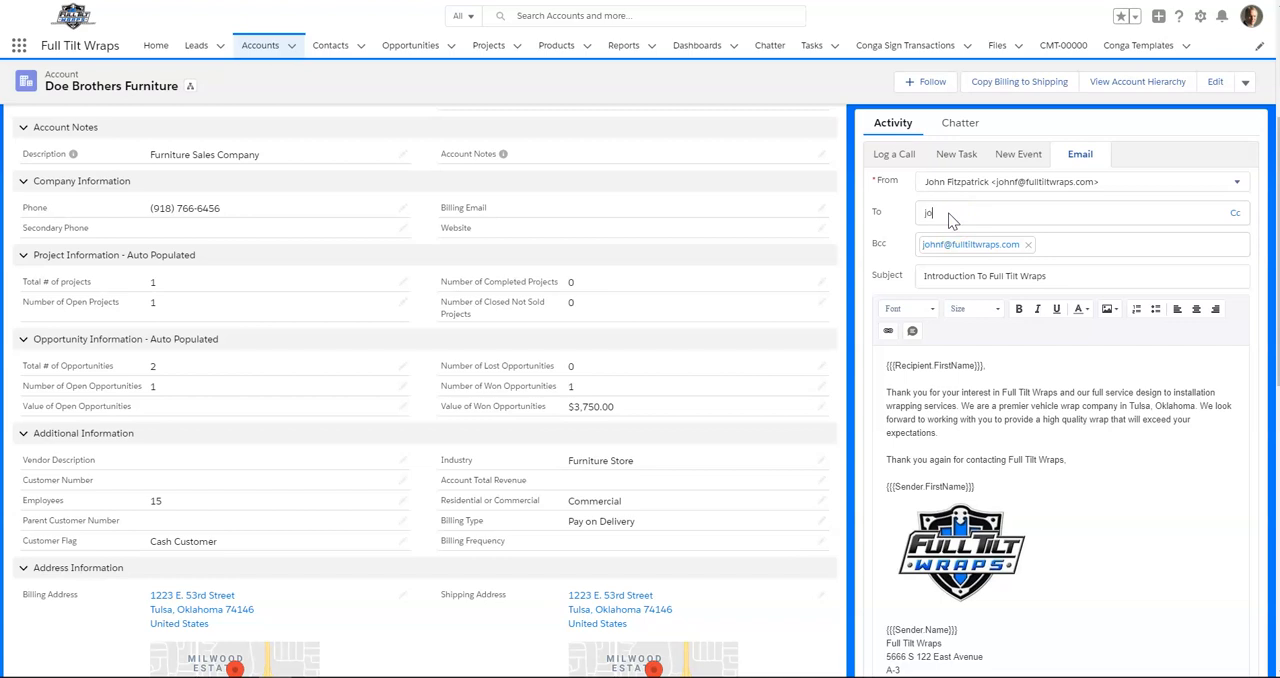
left_click(952, 215)
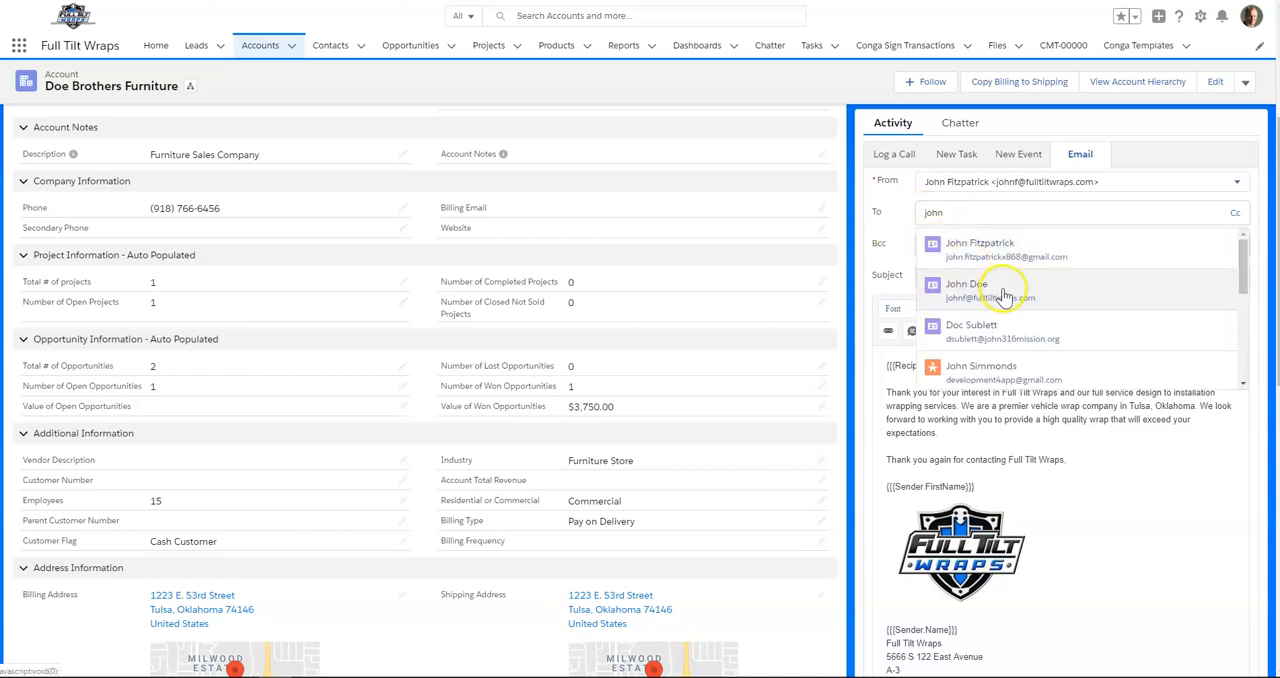
left_click(979, 289)
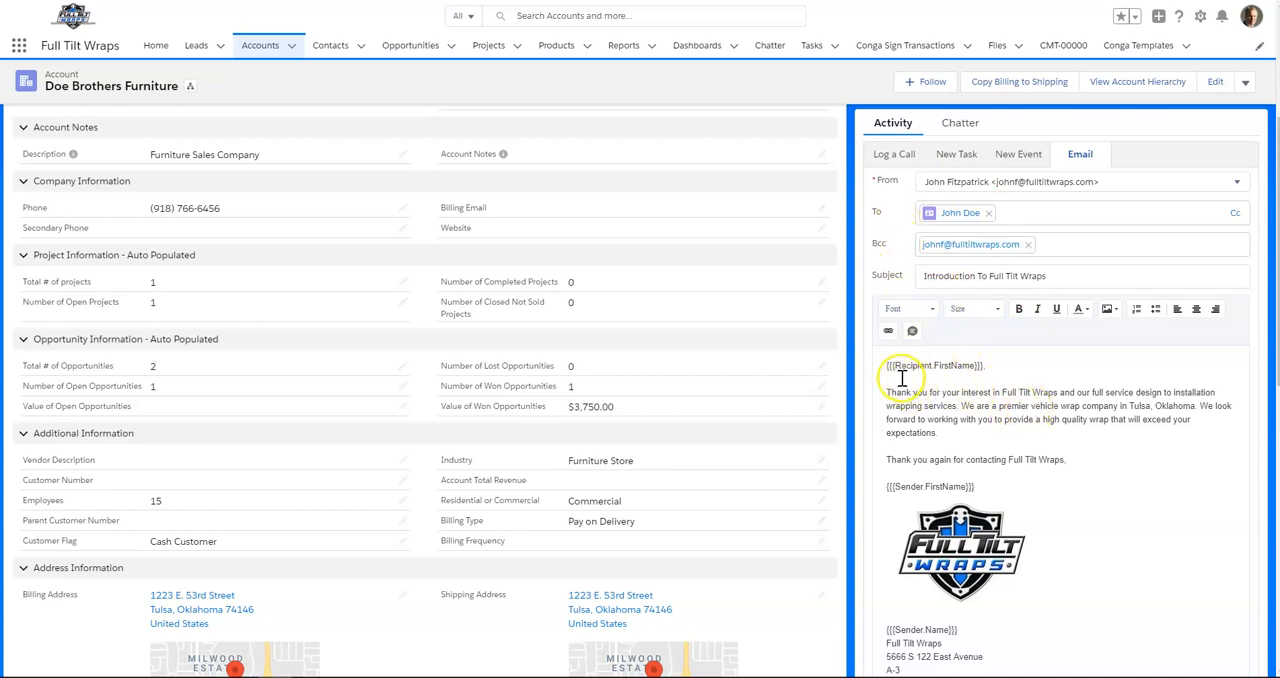
- Check the sender merge fields above and below the logo and send the "Introduction To Full Tilt Wraps" email
scroll(1071, 471, "down", 3)
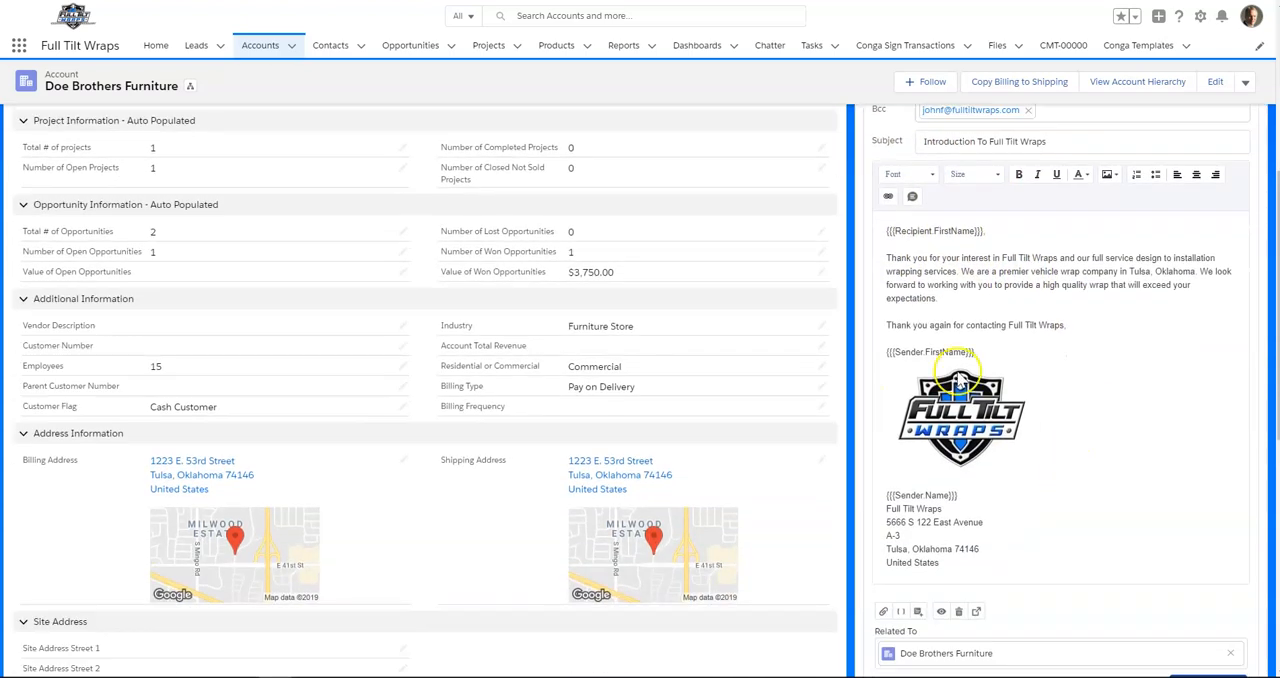
scroll(1054, 421, "down", 1)
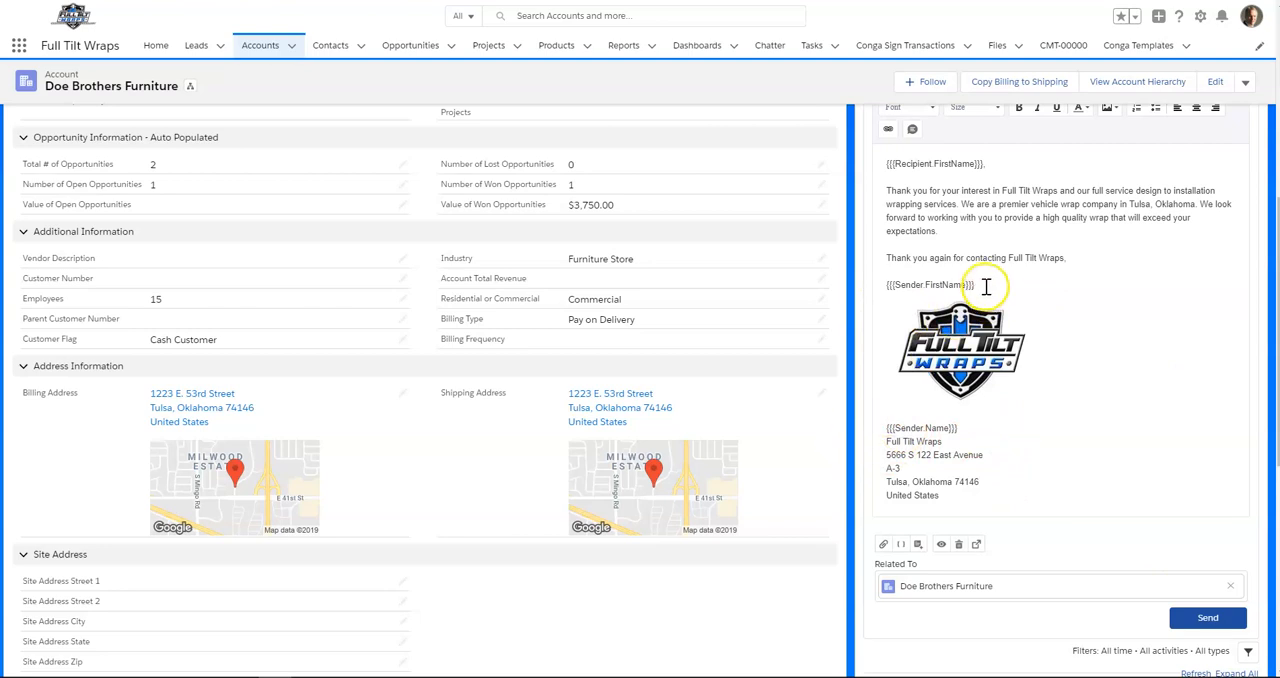
left_click_drag(984, 283, 917, 287)
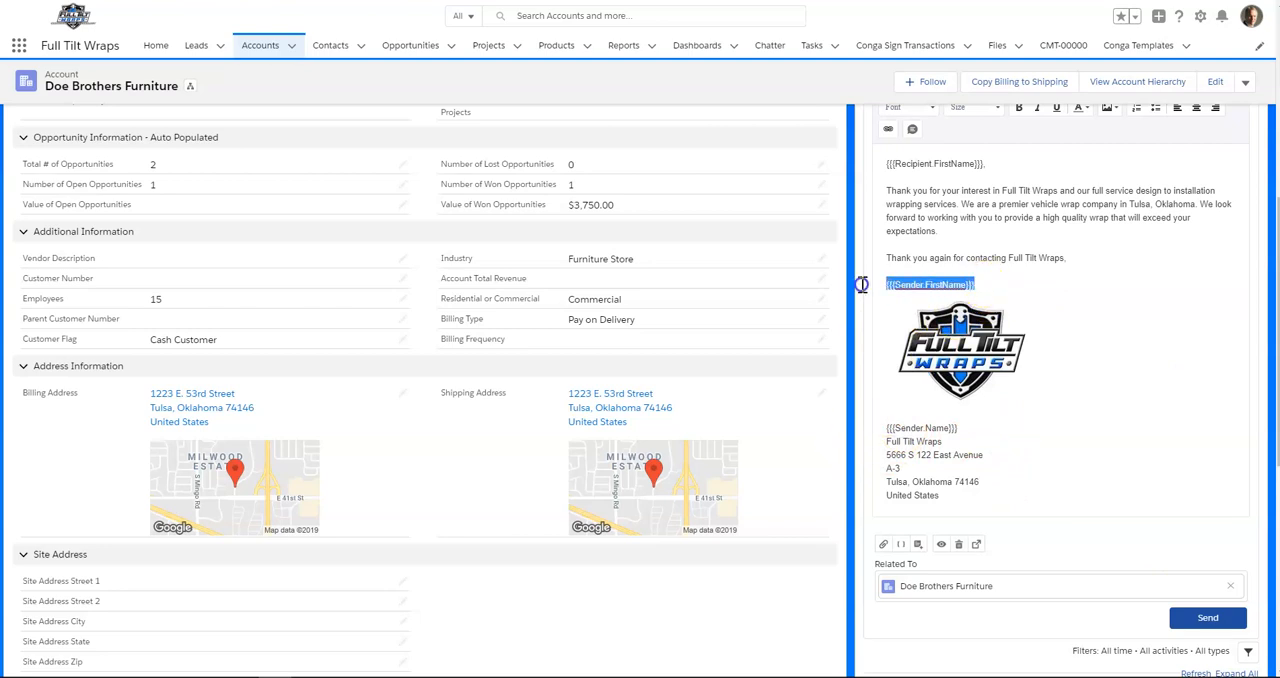
left_click(960, 430)
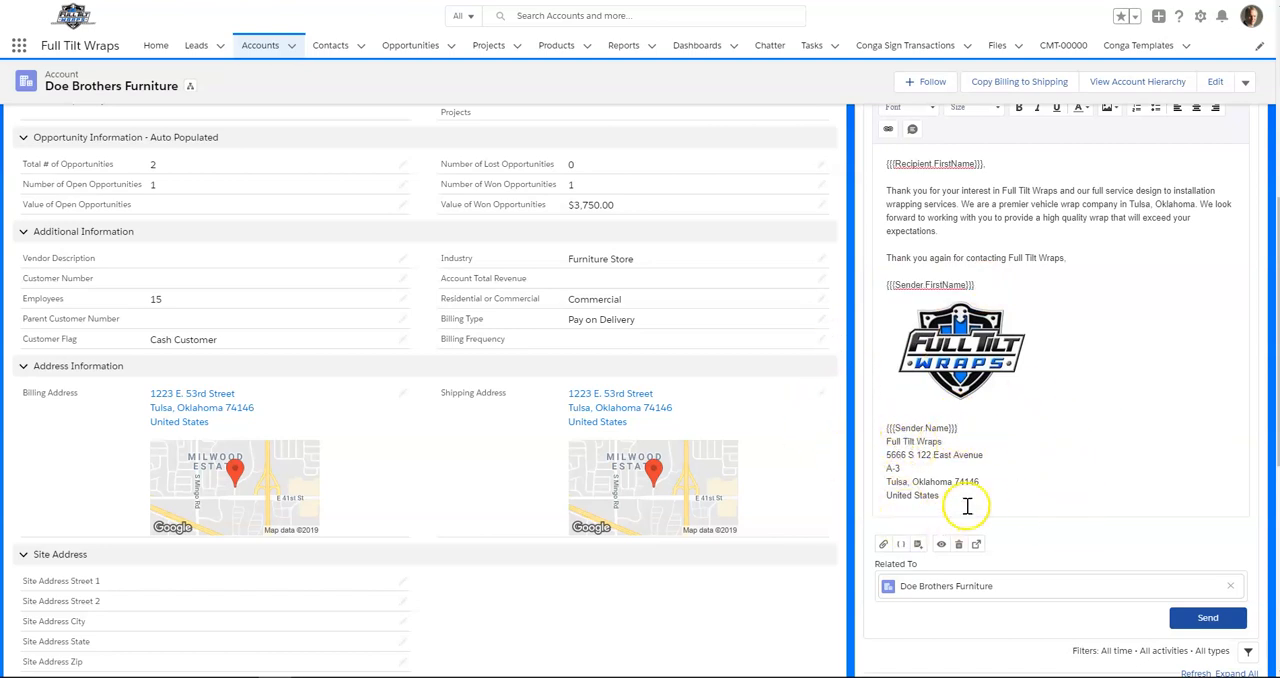
scroll(1005, 492, "down", 1)
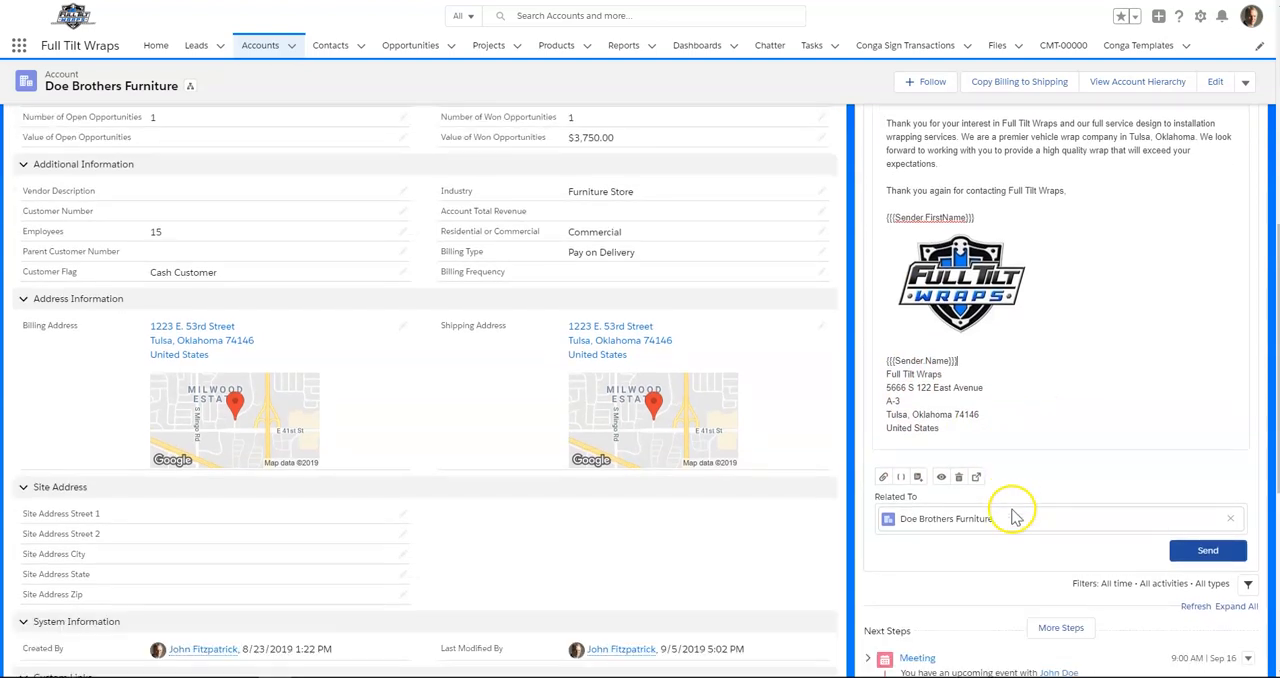
left_click(1205, 558)
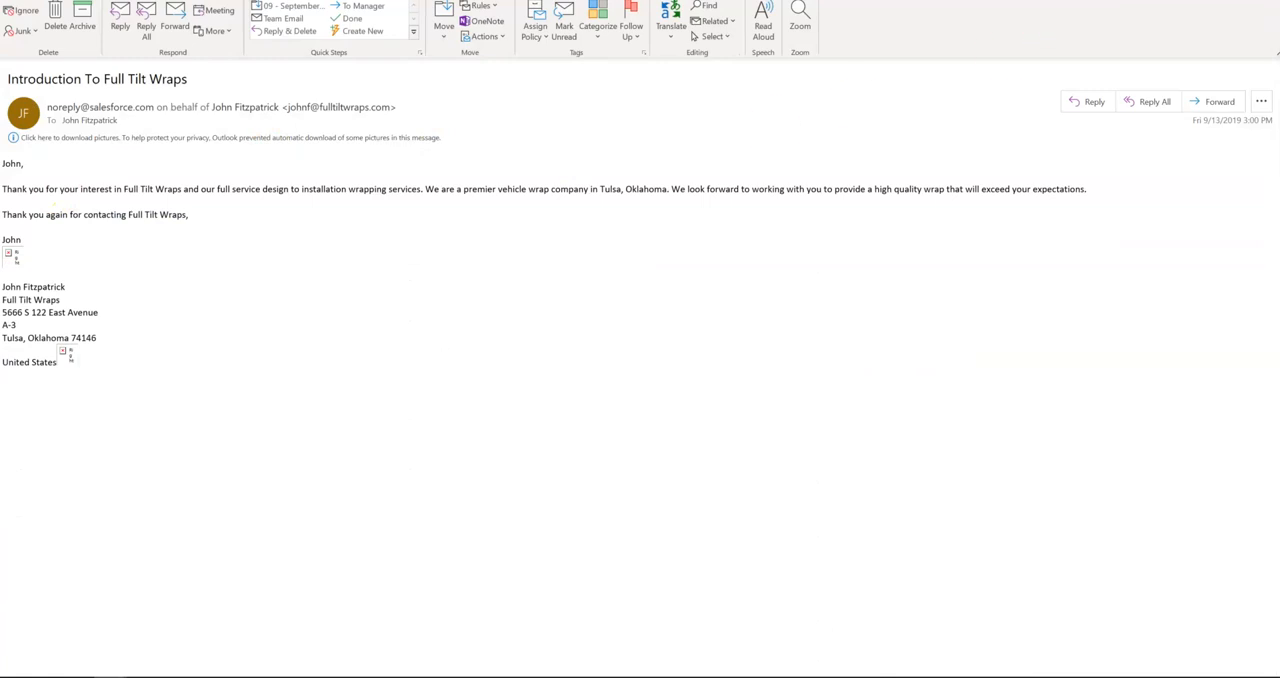
- Shrink the received Outlook message "Introduction To Full Tilt Wraps" to a window, download its pictures, and close it after checking the body
key("super+Down")
left_click_drag(1043, 232, 677, 92)
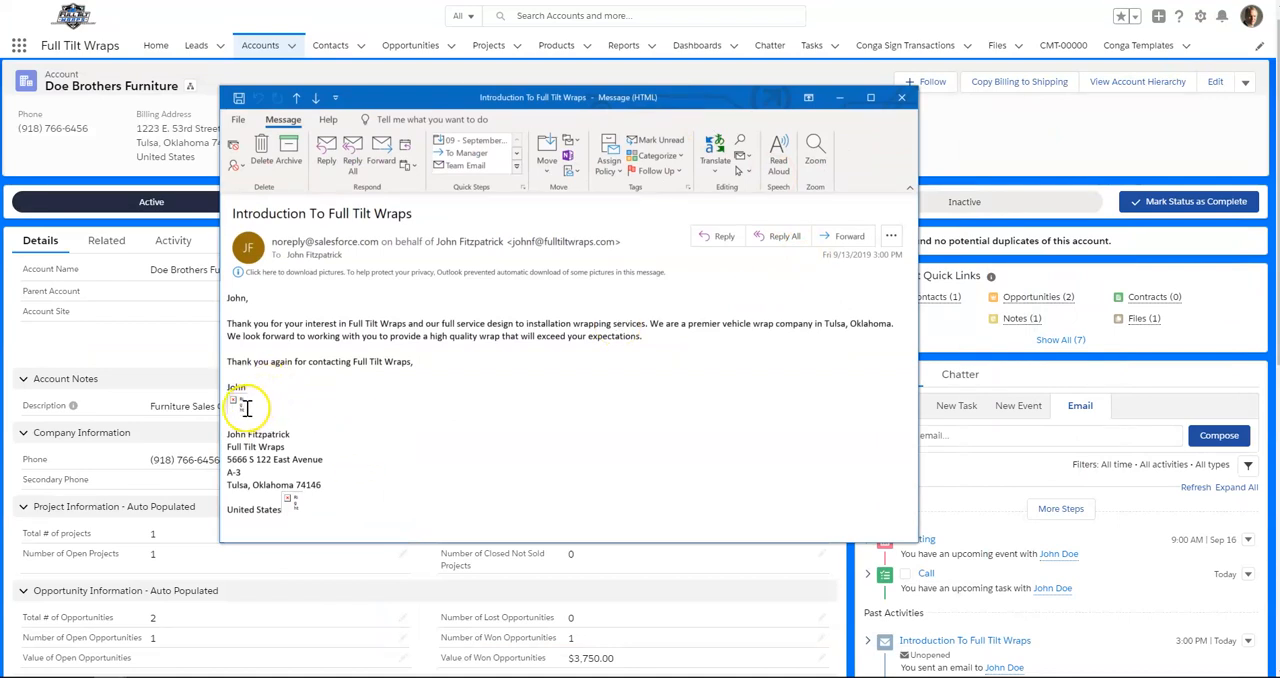
left_click(277, 274)
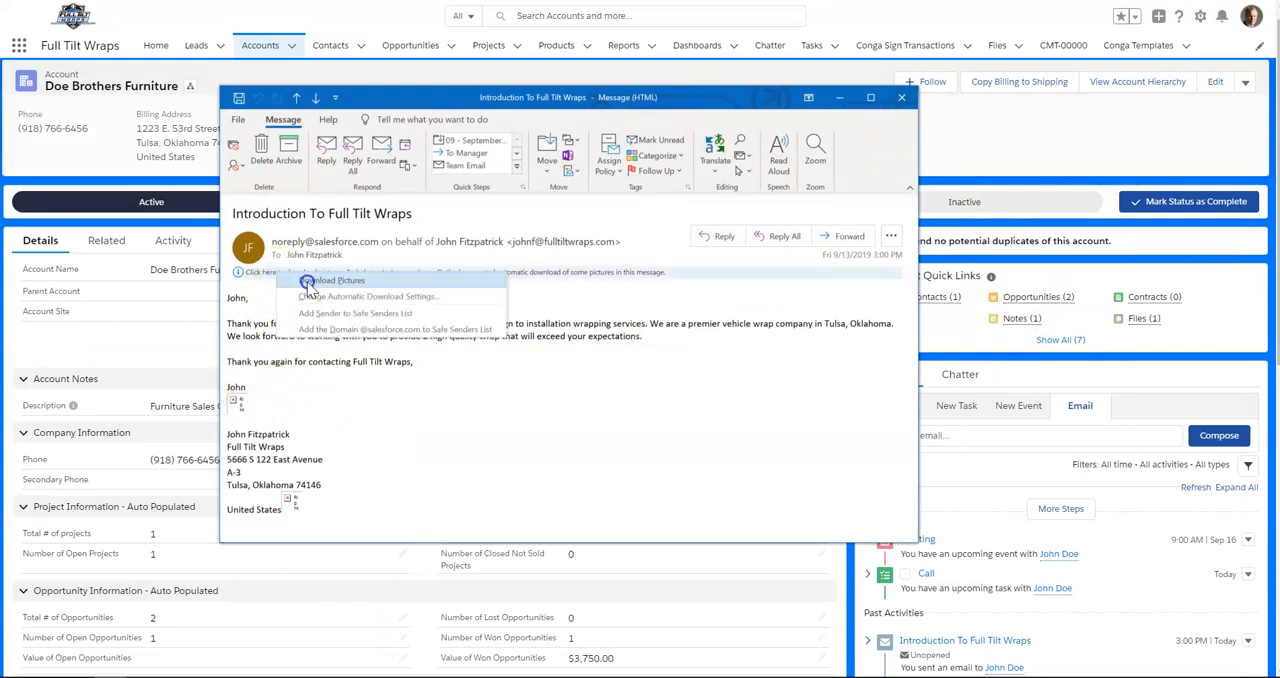
left_click(320, 281)
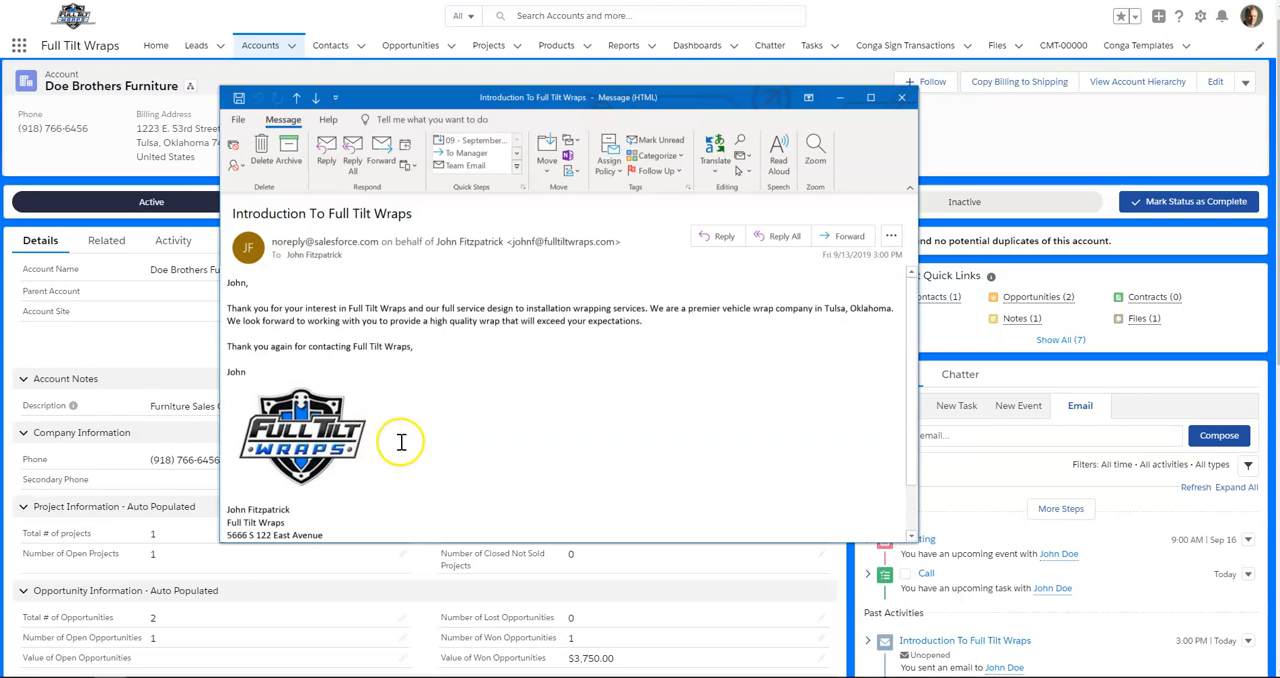
scroll(401, 442, "down", 2)
scroll(397, 453, "up", 2)
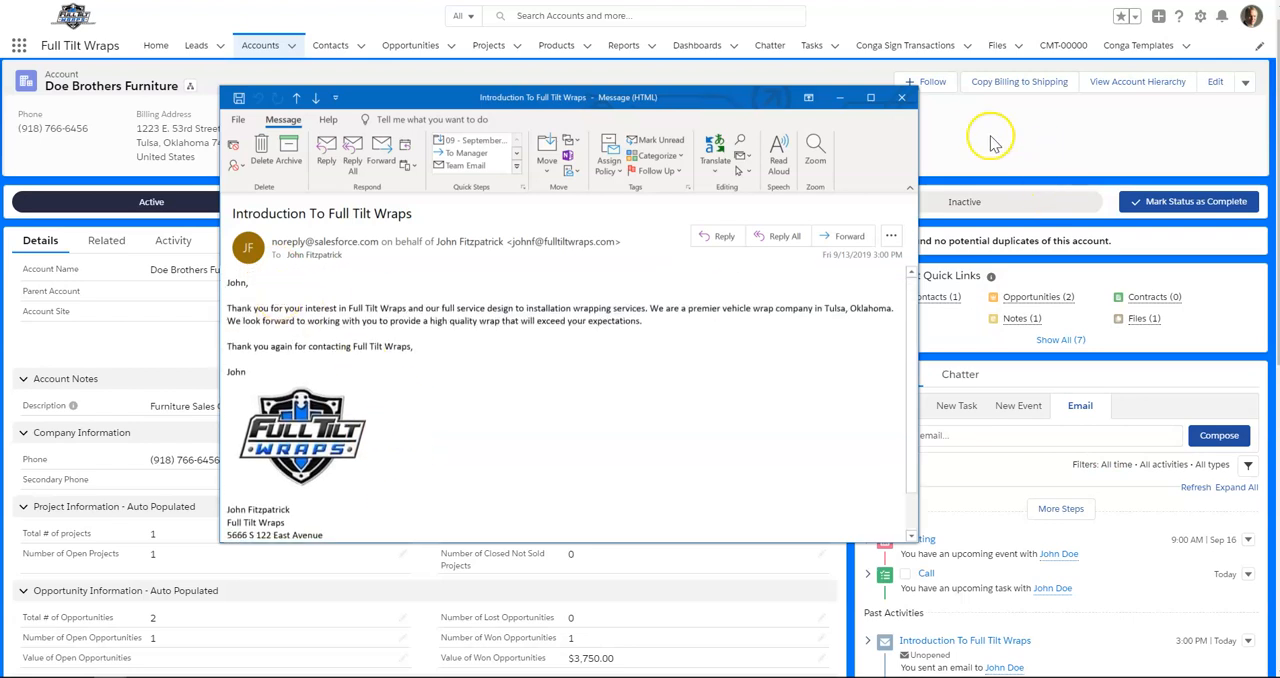
left_click(905, 101)
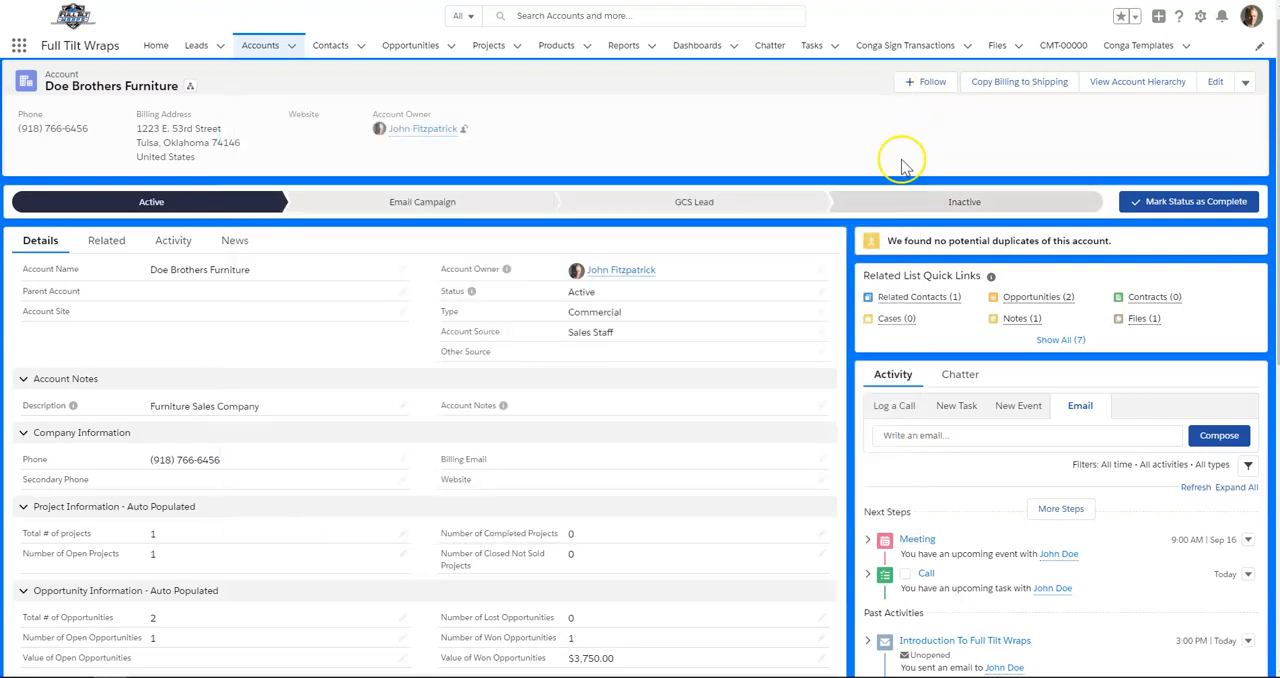
scroll(720, 526, "down", 3)
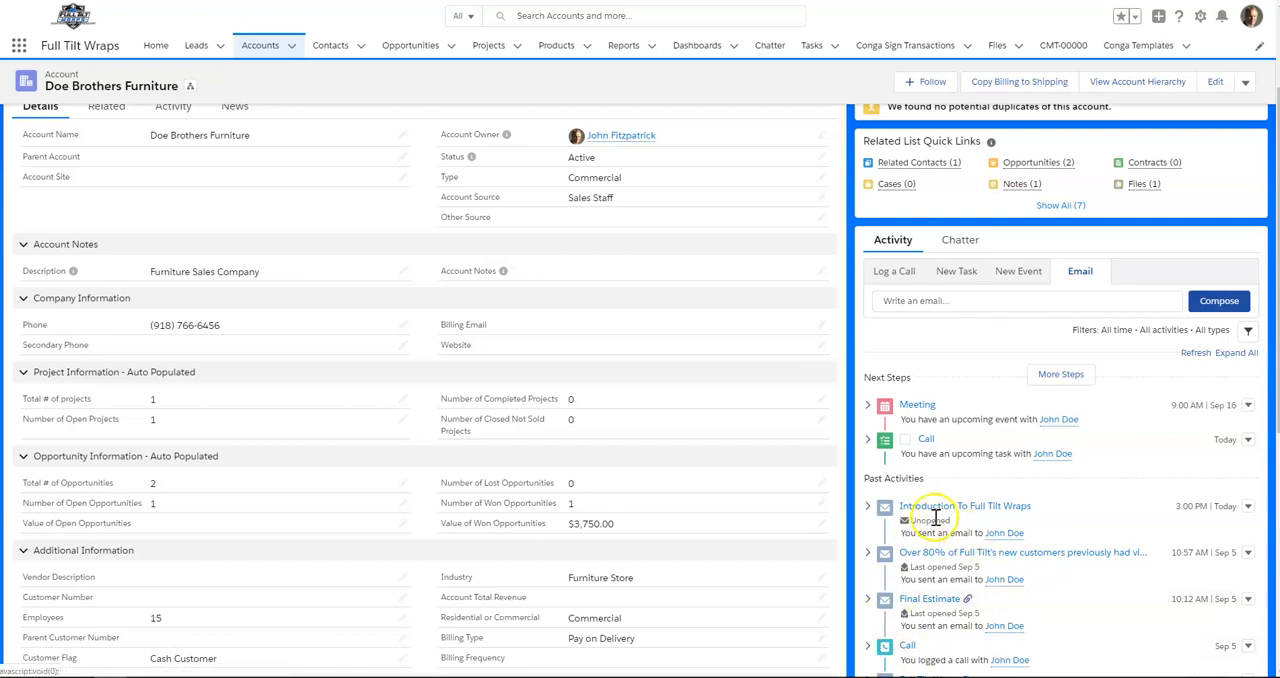
scroll(957, 562, "up", 2)
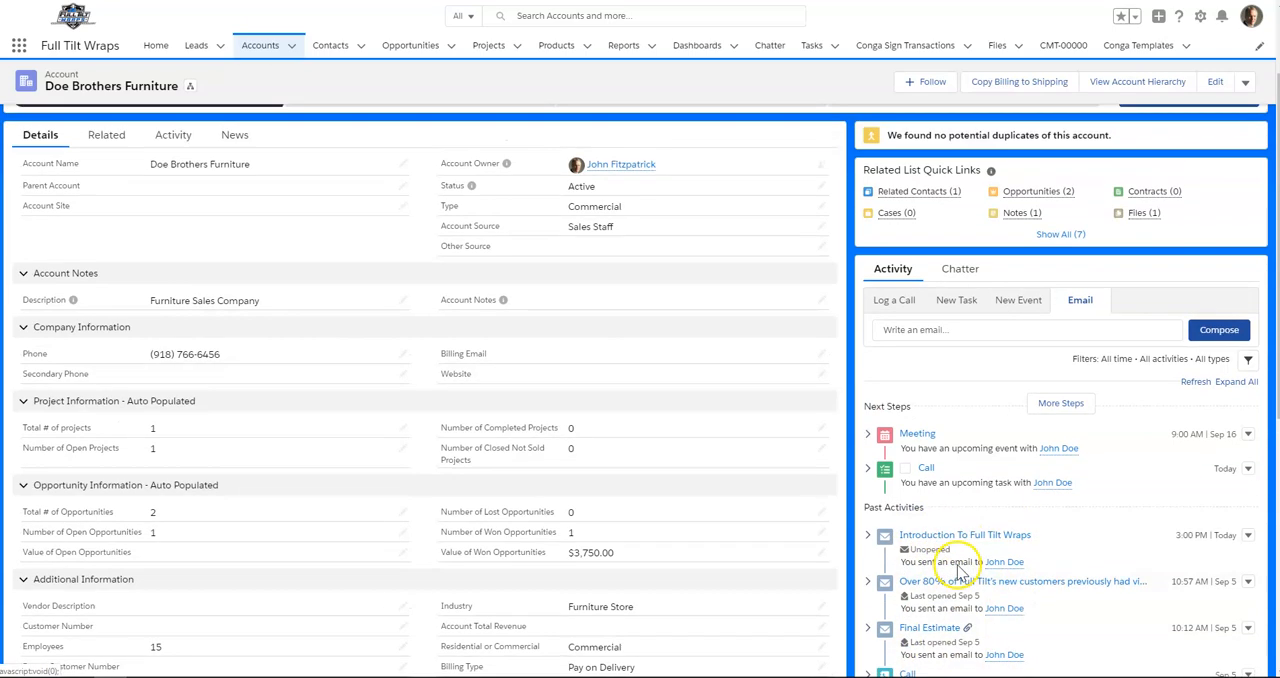
scroll(955, 590, "down", 3)
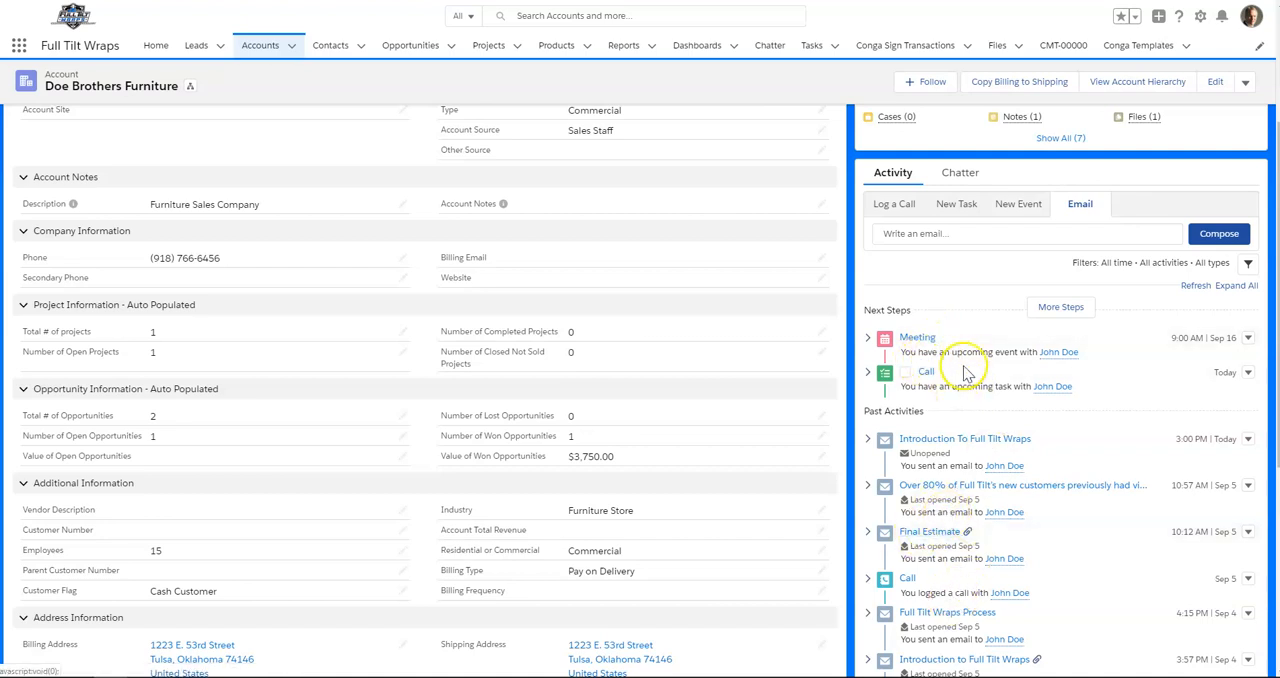
scroll(905, 486, "up", 3)
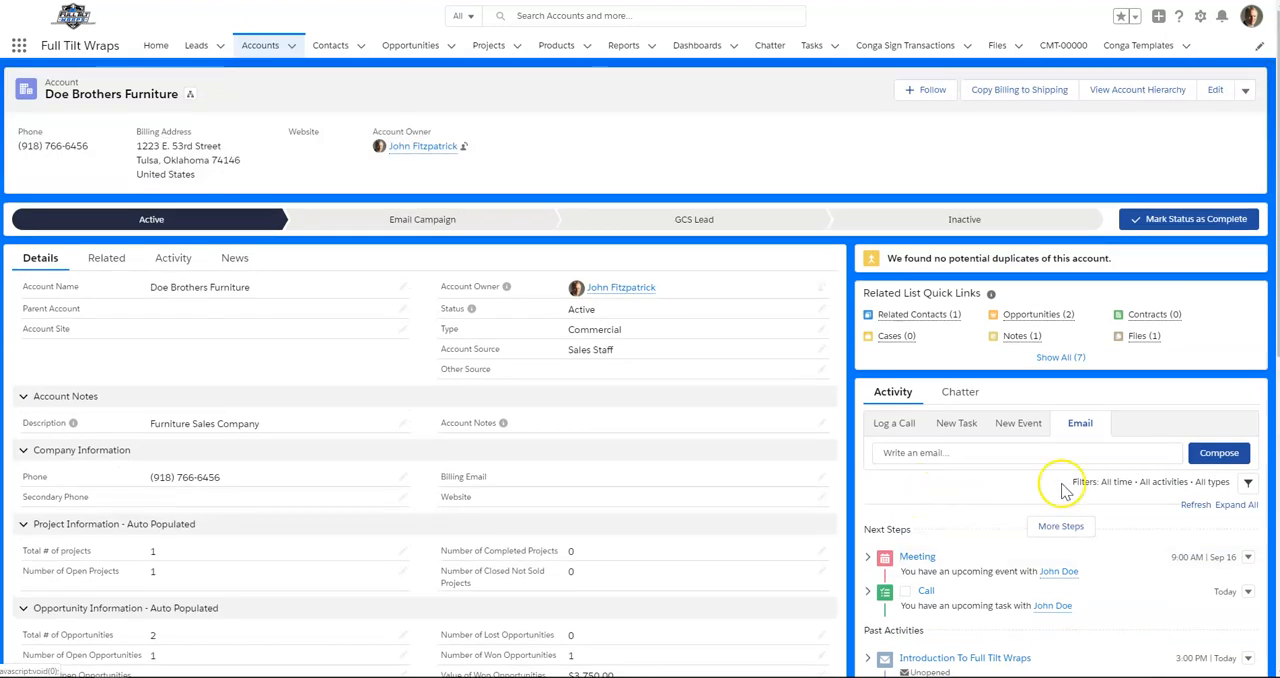